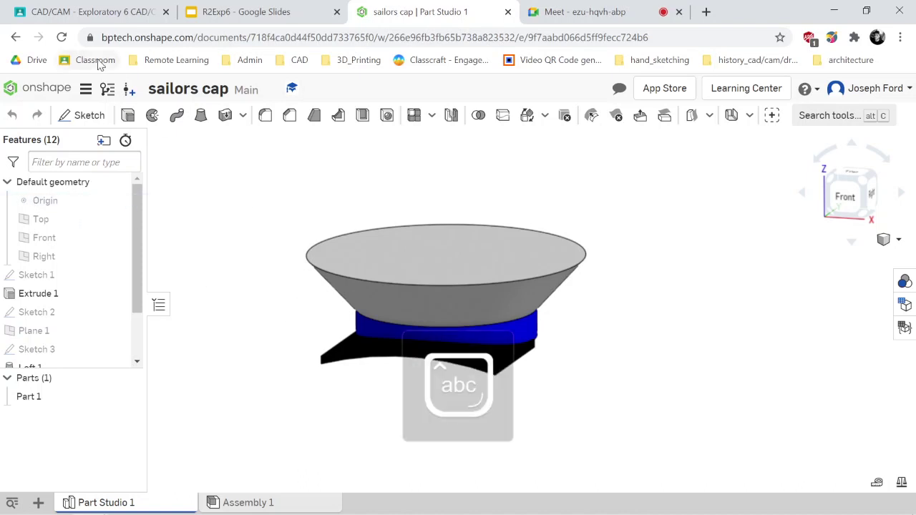
# - Create a new document named "sailors hat"
pyautogui.click(52, 90)
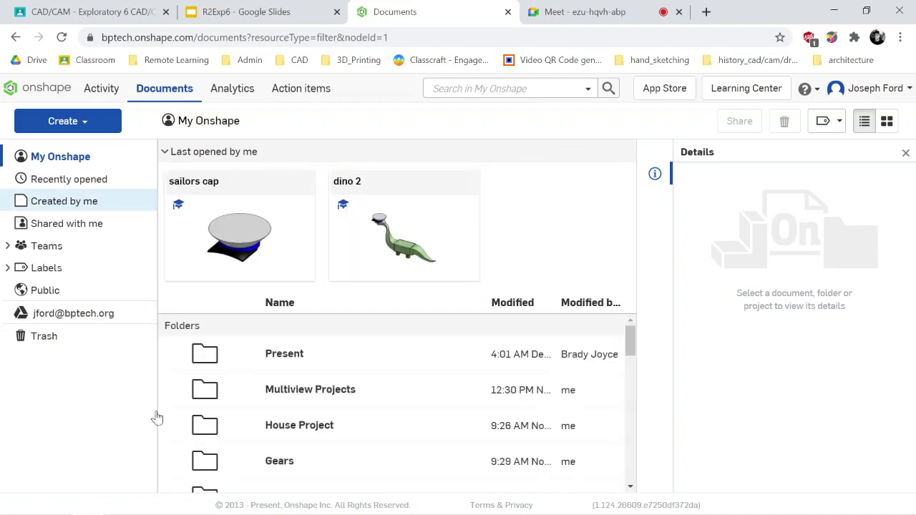
pyautogui.click(80, 123)
pyautogui.click(72, 148)
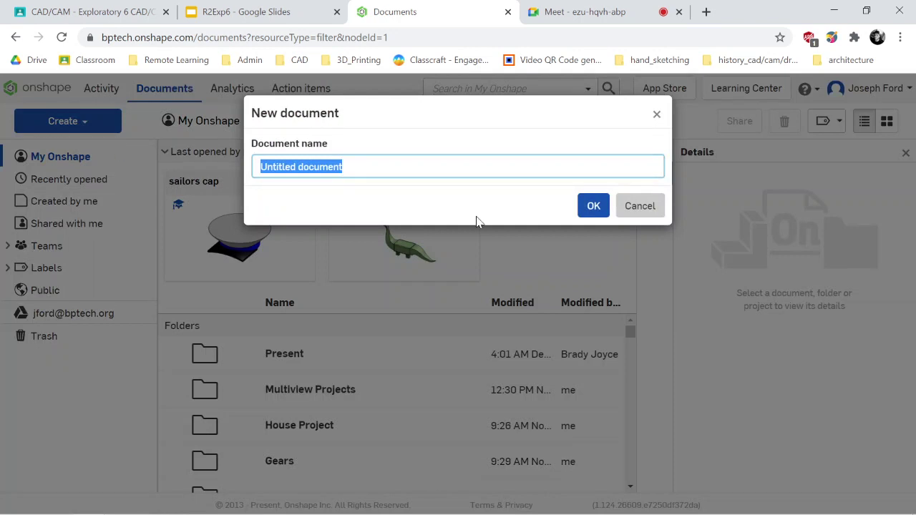
pyautogui.write('sailors hat')
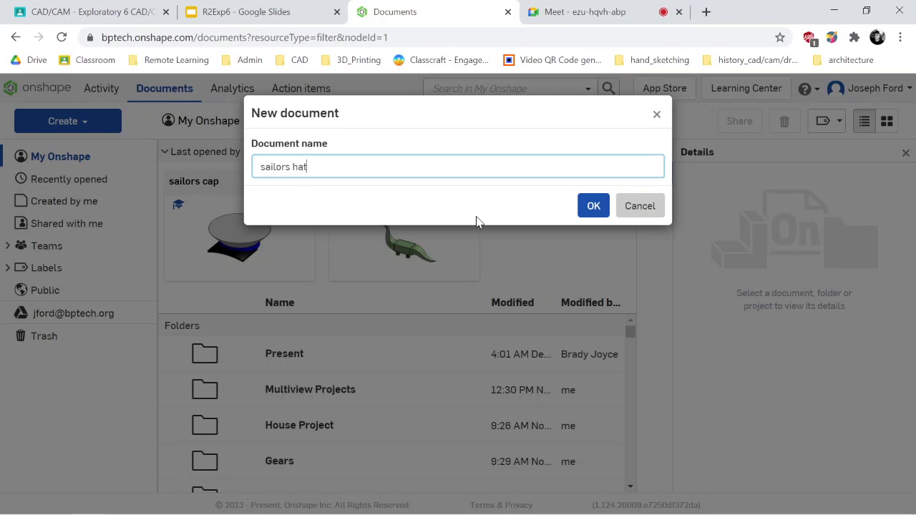
pyautogui.click(591, 206)
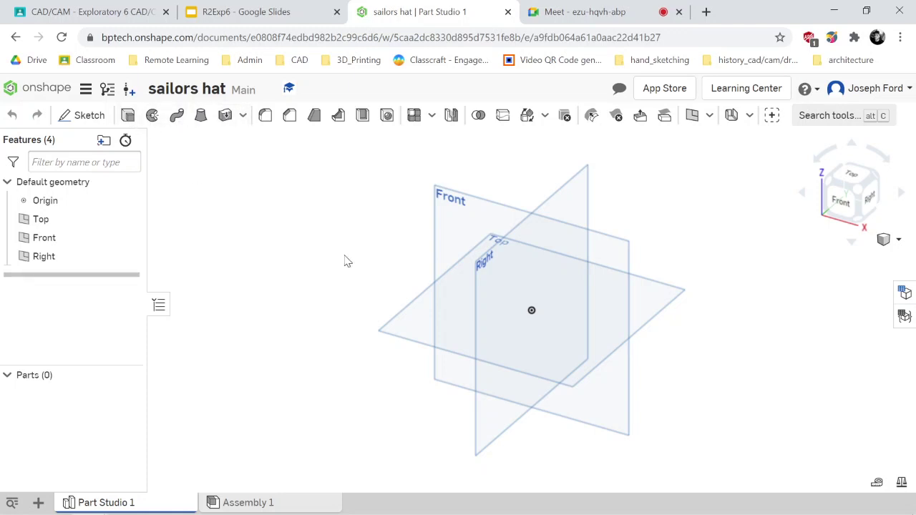
# - Start a new sketch on the Top plane
pyautogui.click(81, 121)
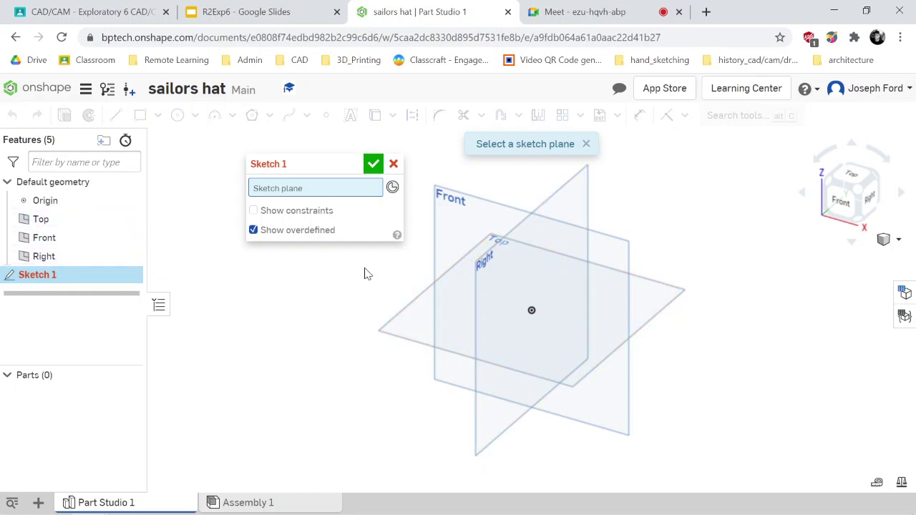
pyautogui.click(57, 225)
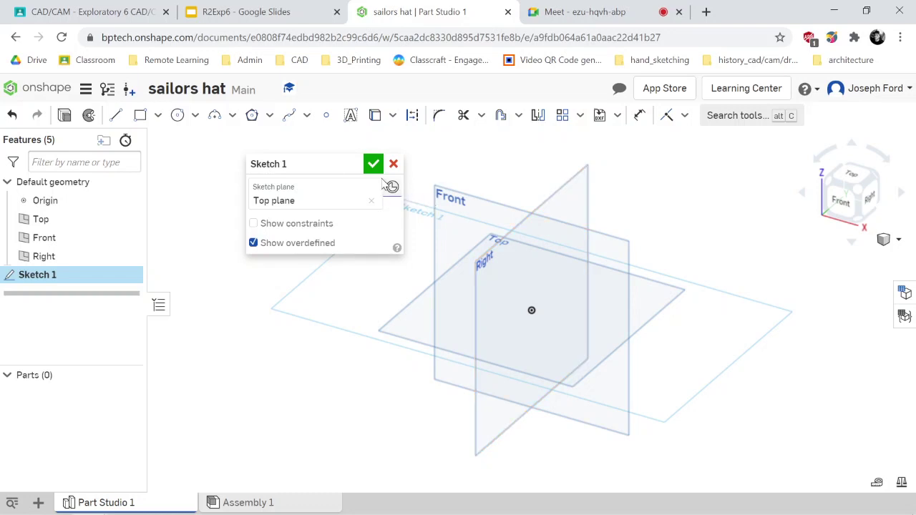
pyautogui.moveTo(319, 164)
pyautogui.mouseDown()
pyautogui.moveTo(245, 140)
pyautogui.moveTo(234, 141)
pyautogui.moveTo(229, 156)
pyautogui.mouseUp()
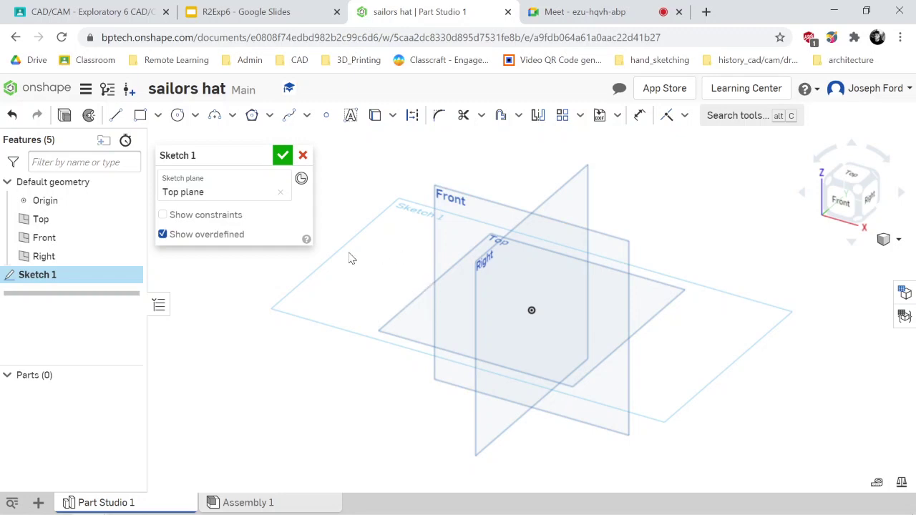
pyautogui.press('n')
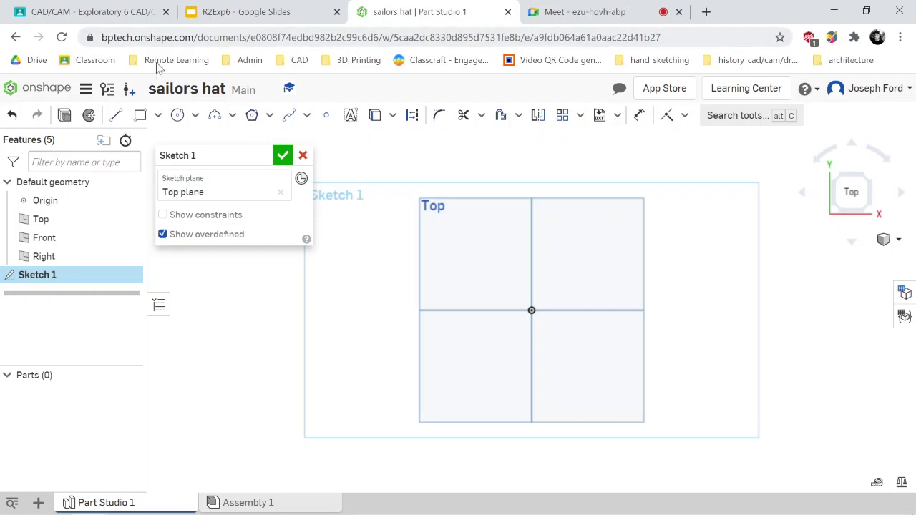
pyautogui.click(178, 117)
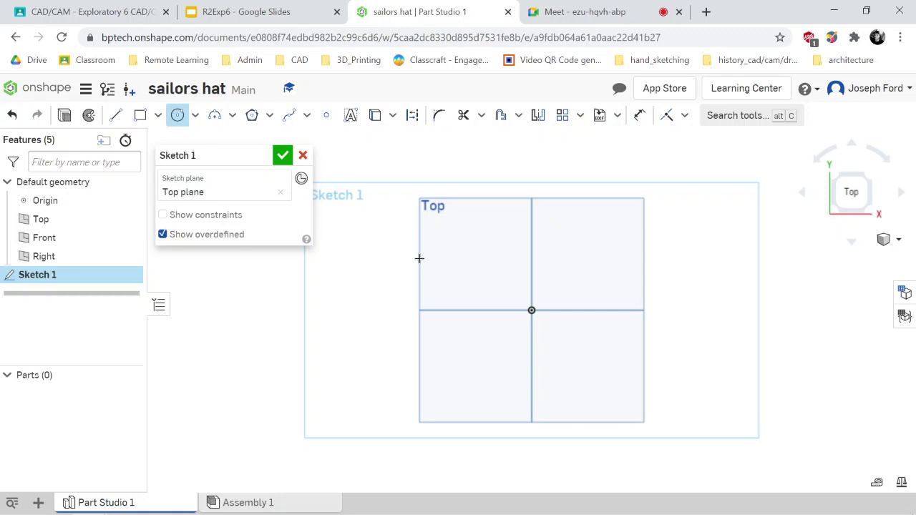
pyautogui.click(185, 118)
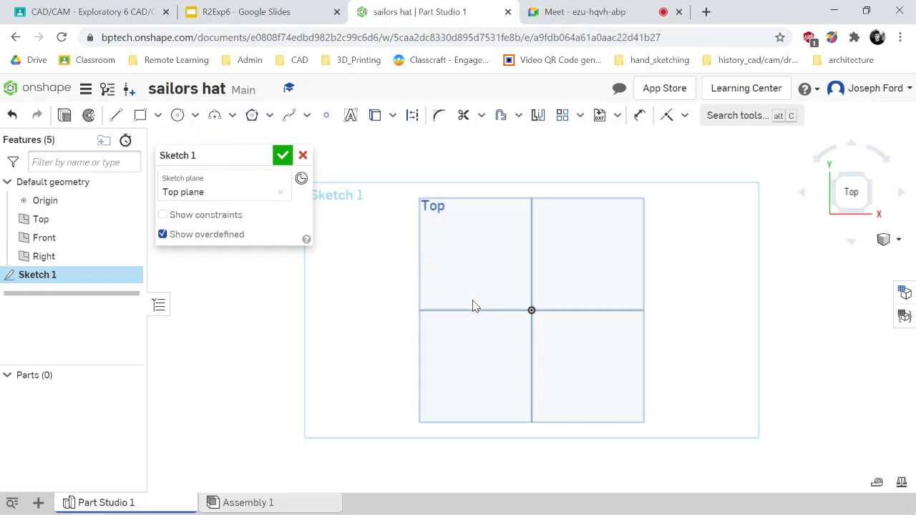
pyautogui.press('c')
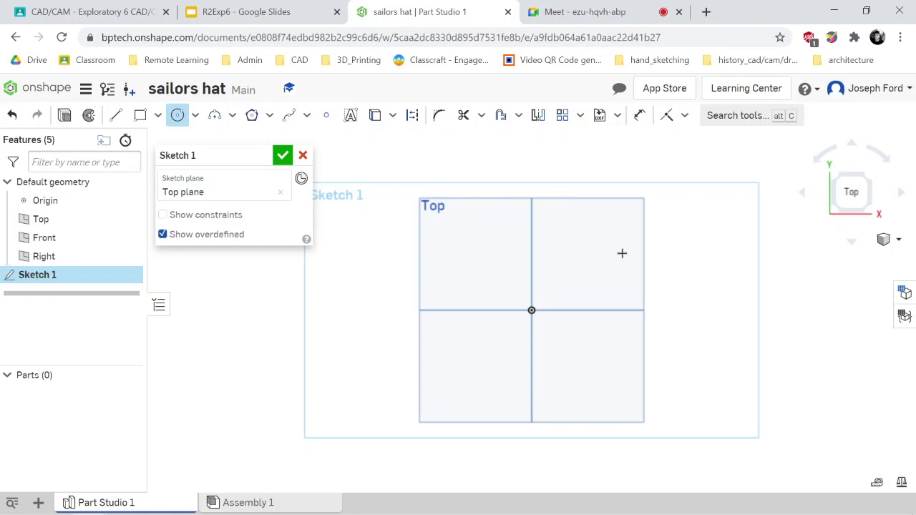
pyautogui.click(460, 184)
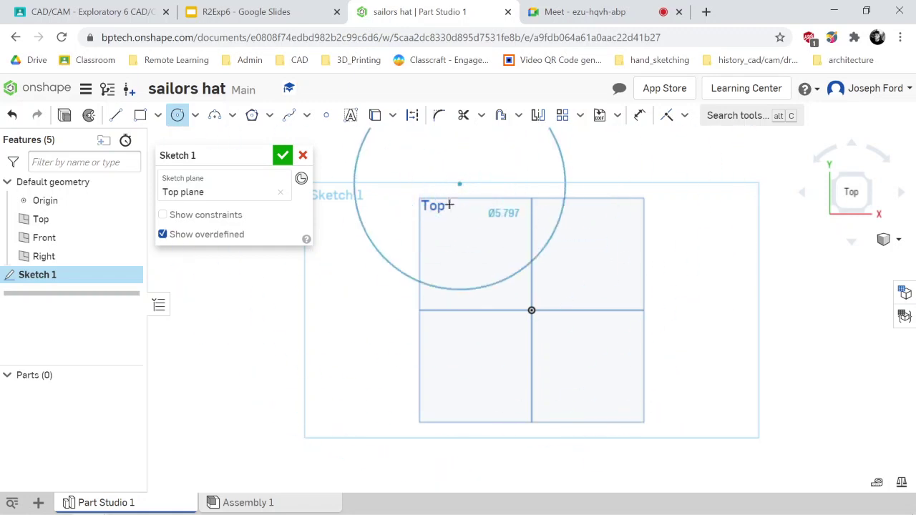
pyautogui.press('Escape')
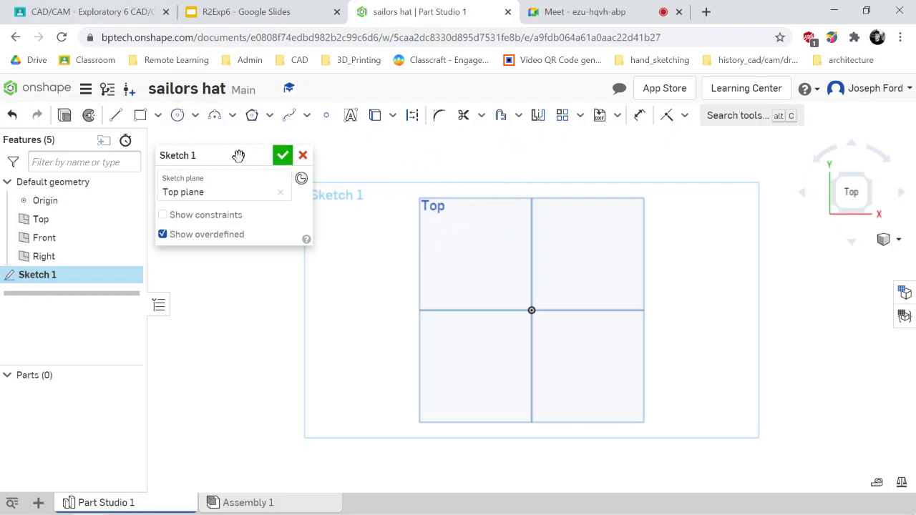
# - Try a circle about 3.11 in in diameter away from the origin, up beside the Top plane's corner, and undo it
pyautogui.press('c')
pyautogui.click(412, 230)
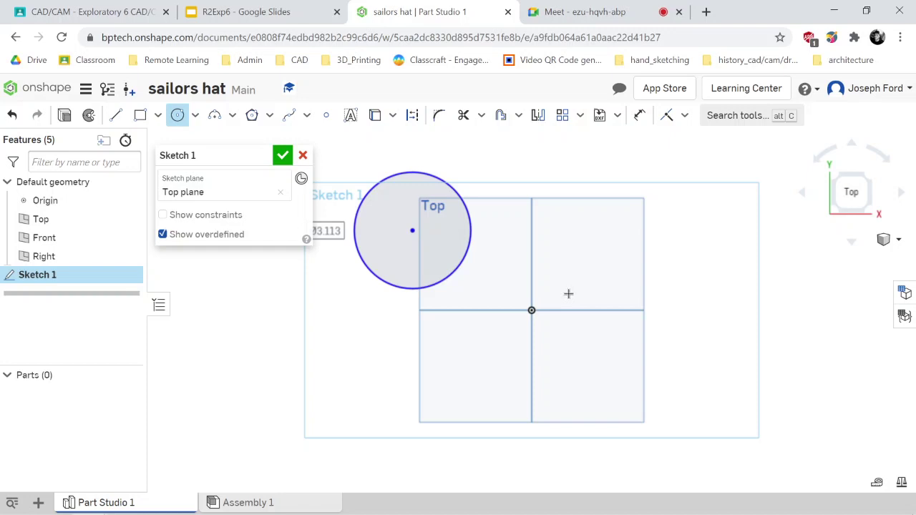
pyautogui.click(13, 116)
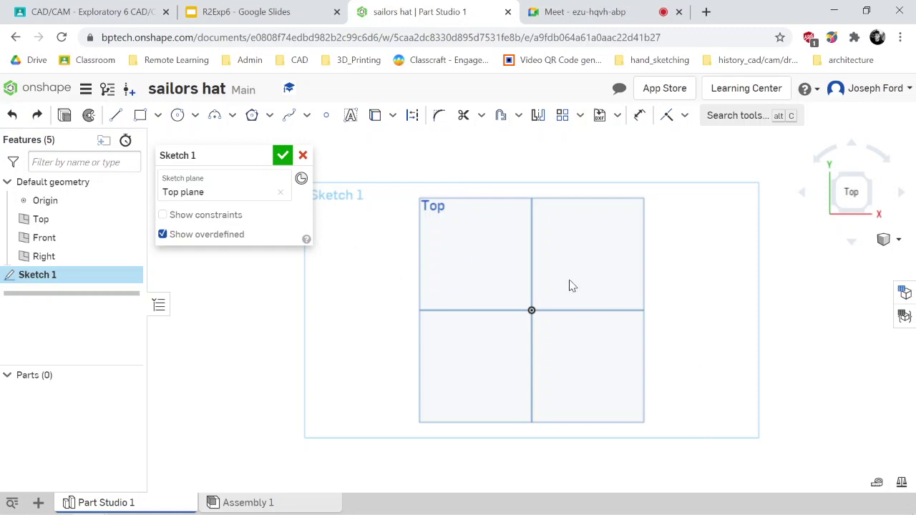
# - Sketch a center-point circle about 1.96 in in diameter, centered on the origin
pyautogui.press('c')
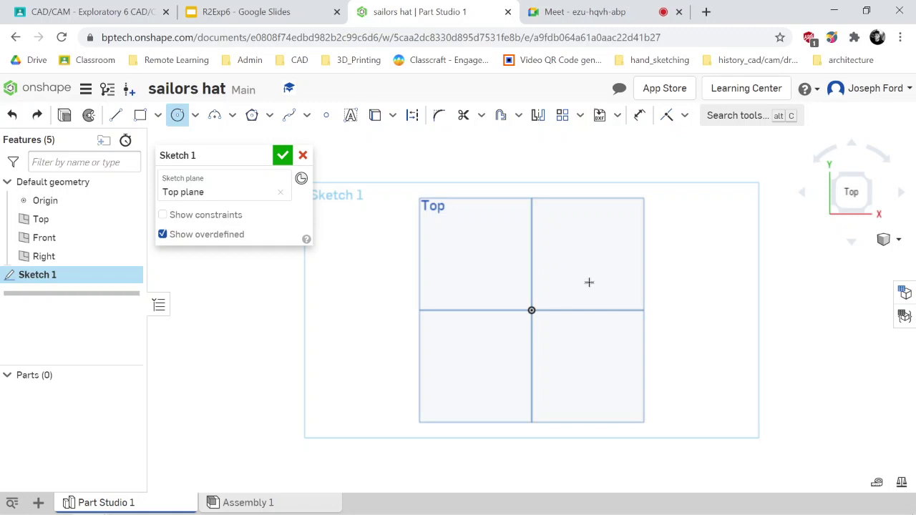
pyautogui.click(532, 309)
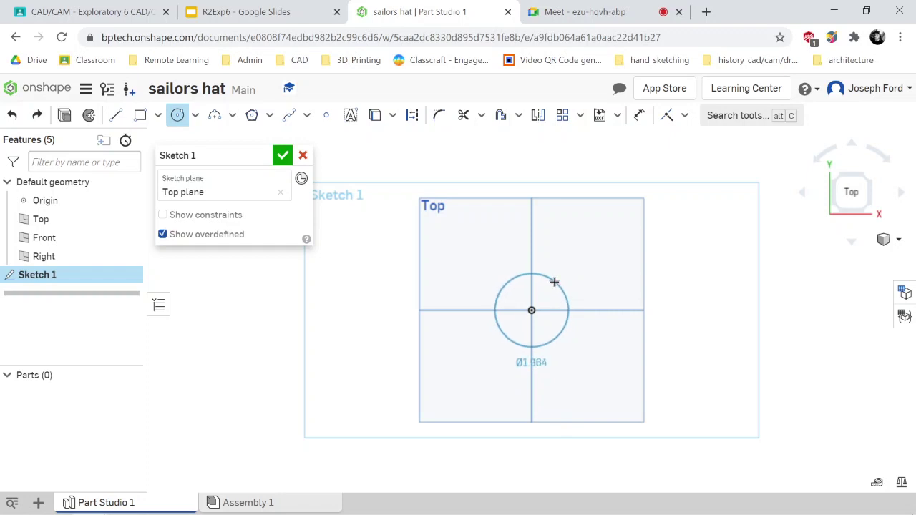
pyautogui.click(553, 281)
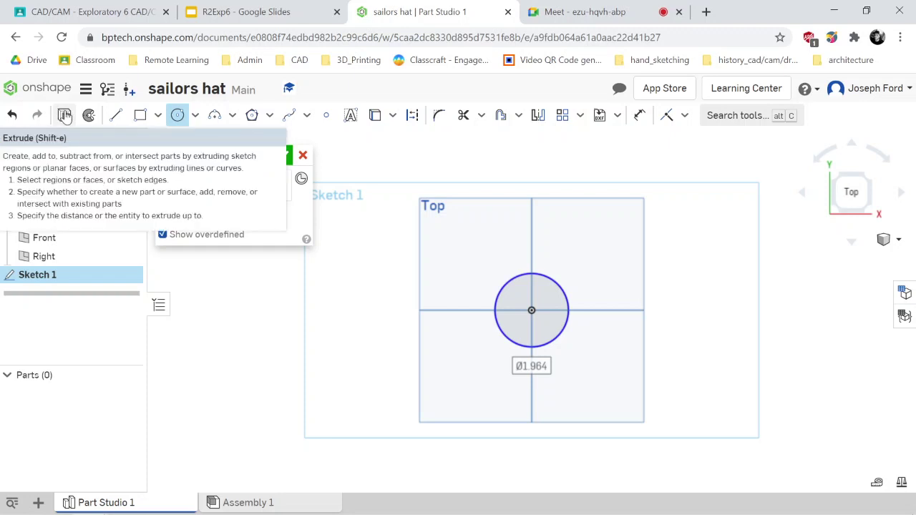
# - Extrude the circle upward as a new solid with a blind depth of 0.27 in
pyautogui.click(64, 116)
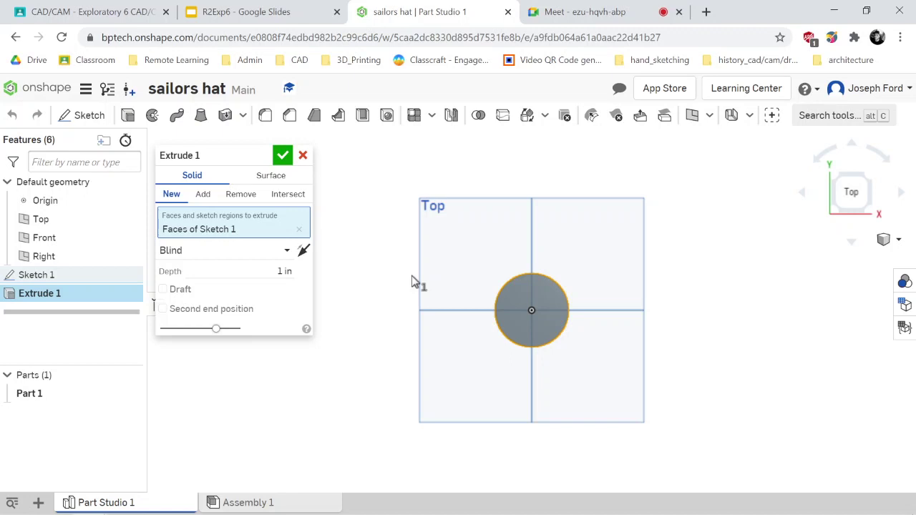
pyautogui.hotkey('shift', '1')
pyautogui.press('Up')
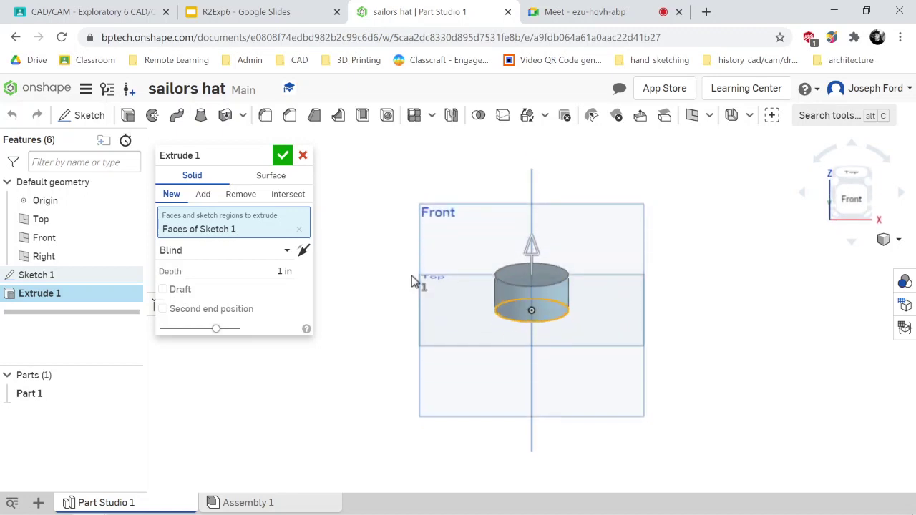
pyautogui.press('Up')
pyautogui.press('Down')
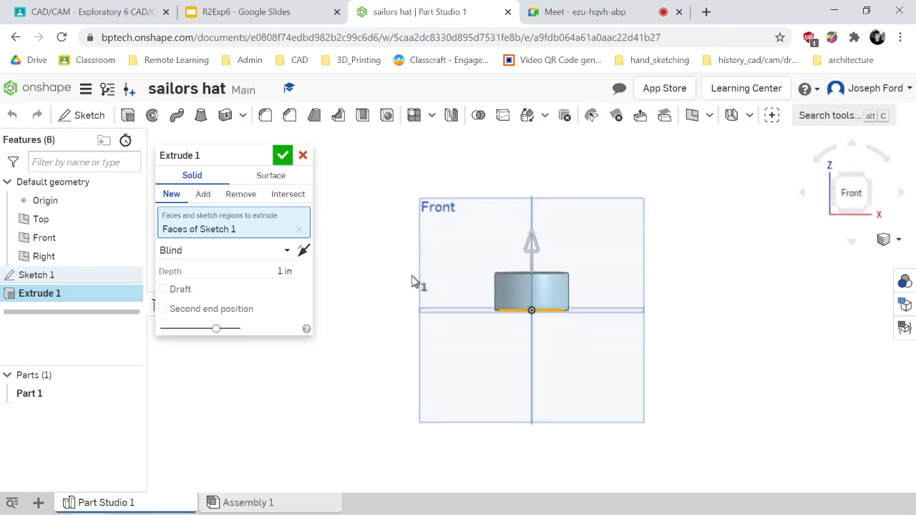
pyautogui.press('Up')
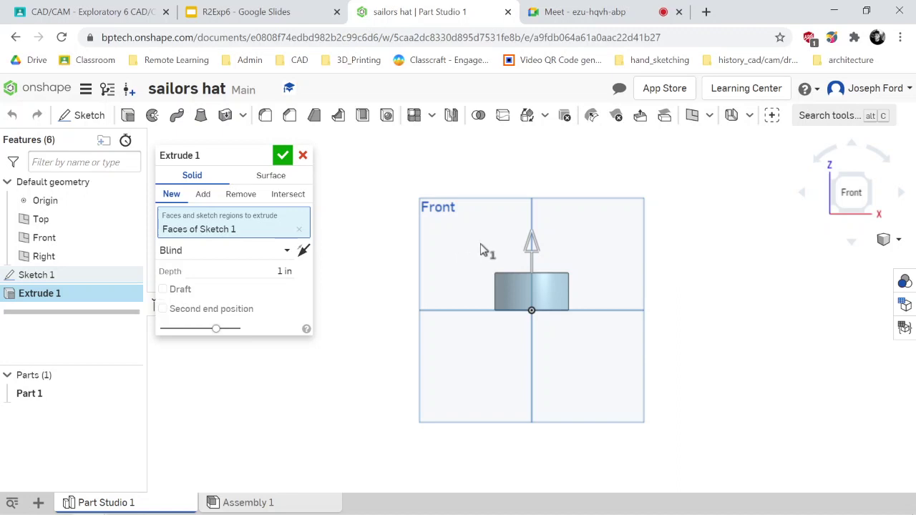
pyautogui.moveTo(534, 244); pyautogui.dragTo(533, 276)
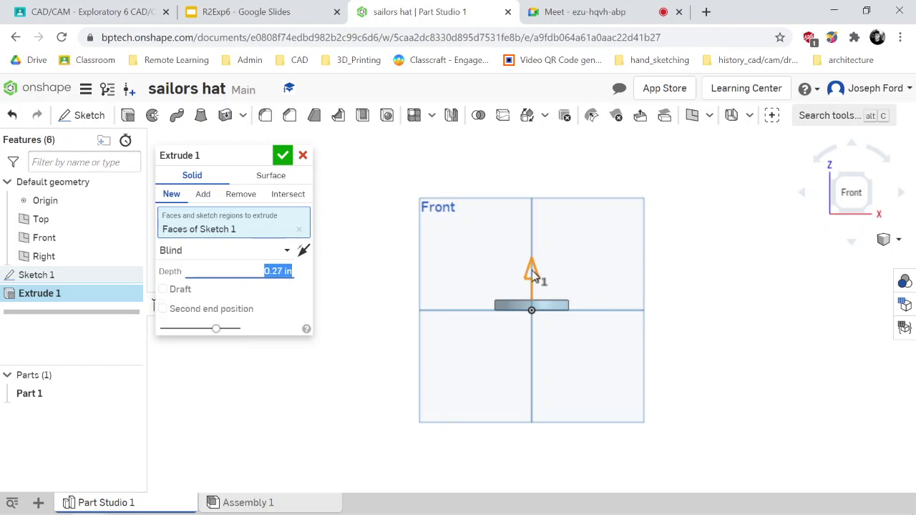
pyautogui.click(283, 156)
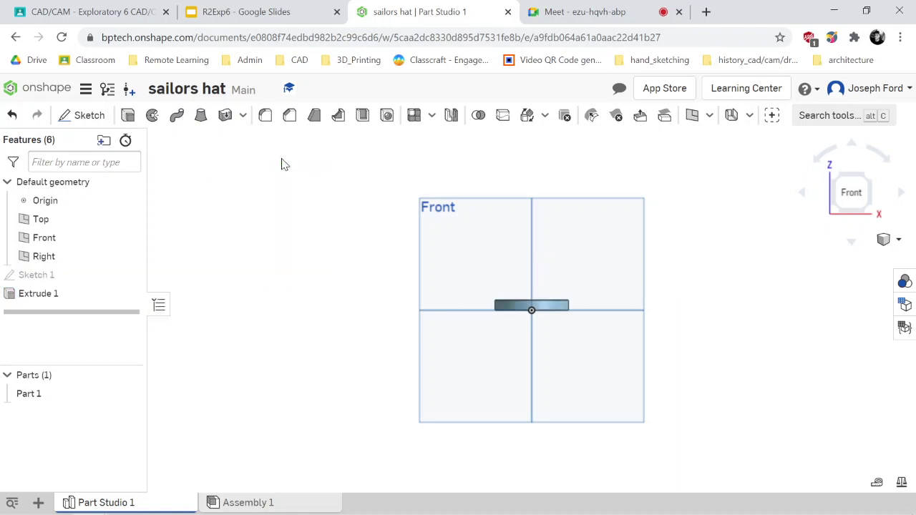
# - Change the appearance of the extruded disc to the bright blue palette color
pyautogui.moveTo(325, 308); pyautogui.dragTo(387, 318, button='right')
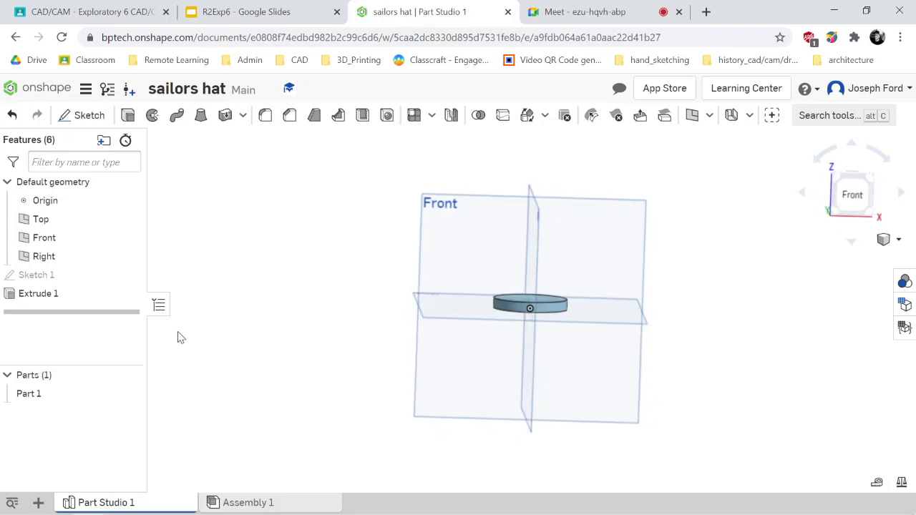
pyautogui.rightClick(63, 402)
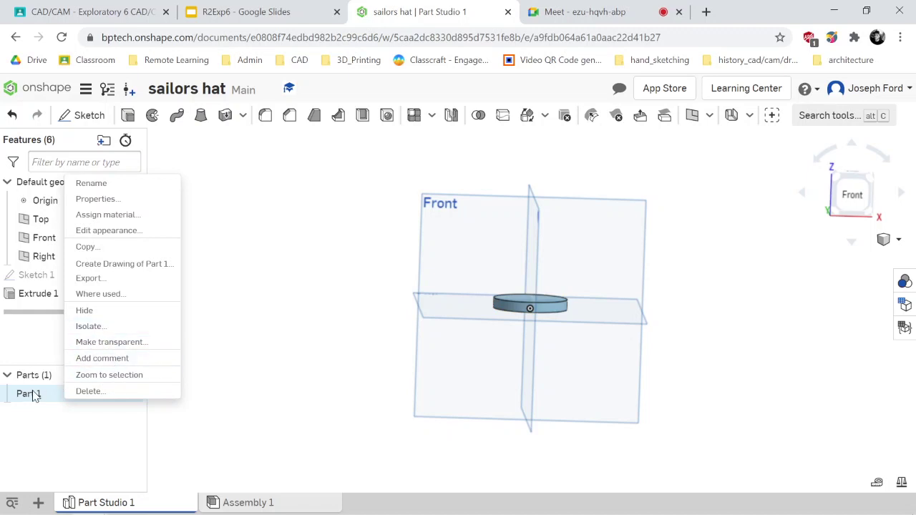
pyautogui.click(34, 397)
pyautogui.rightClick(59, 394)
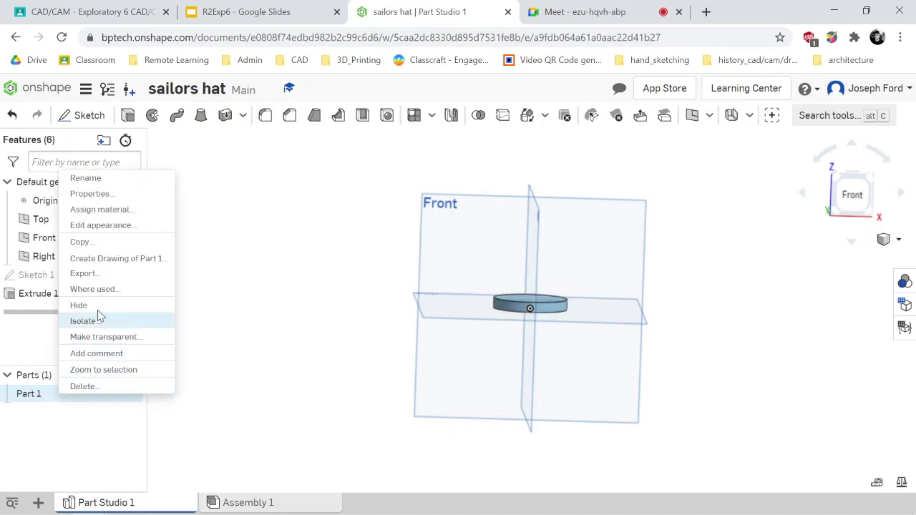
pyautogui.click(111, 225)
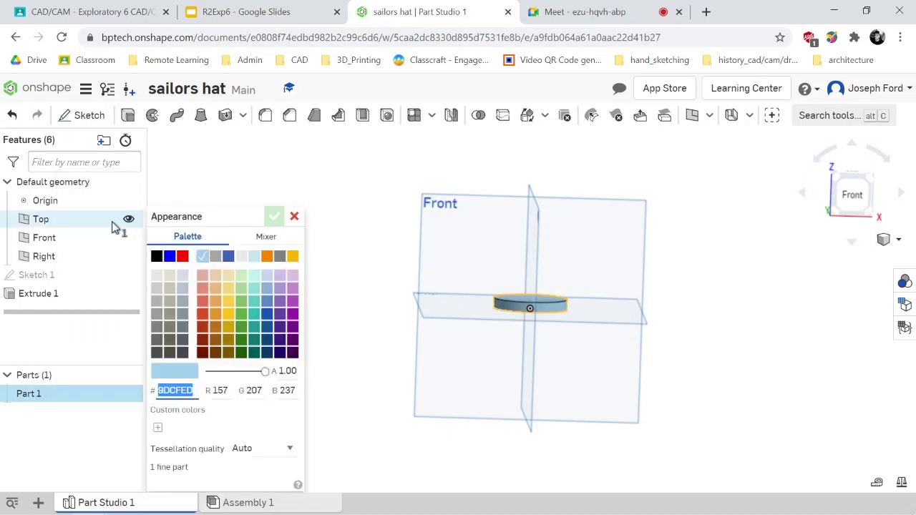
pyautogui.click(170, 256)
pyautogui.click(274, 216)
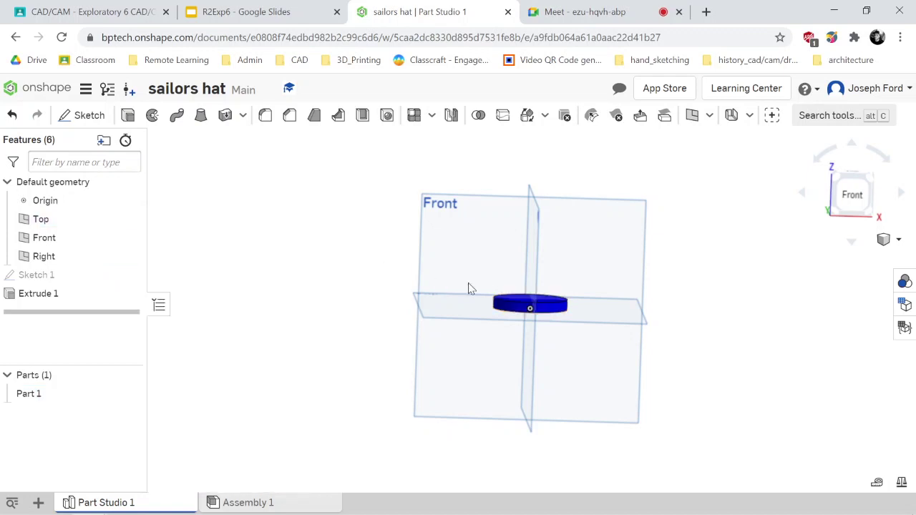
# - Show the Front plane and hide it again
pyautogui.scroll(2, 691, 306)
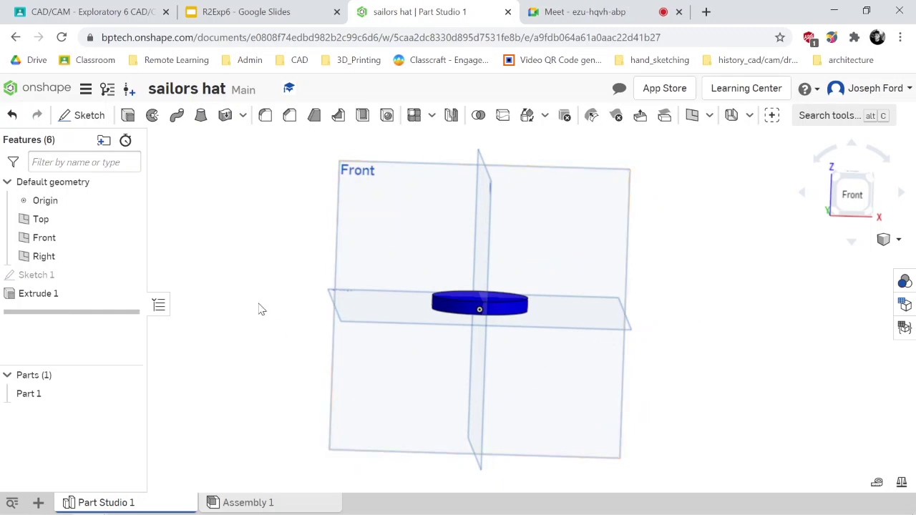
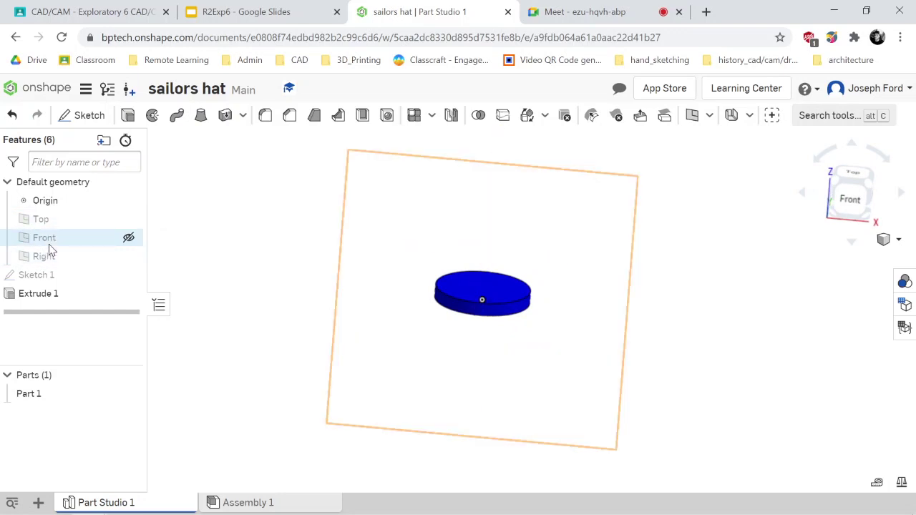
pyautogui.click(128, 238)
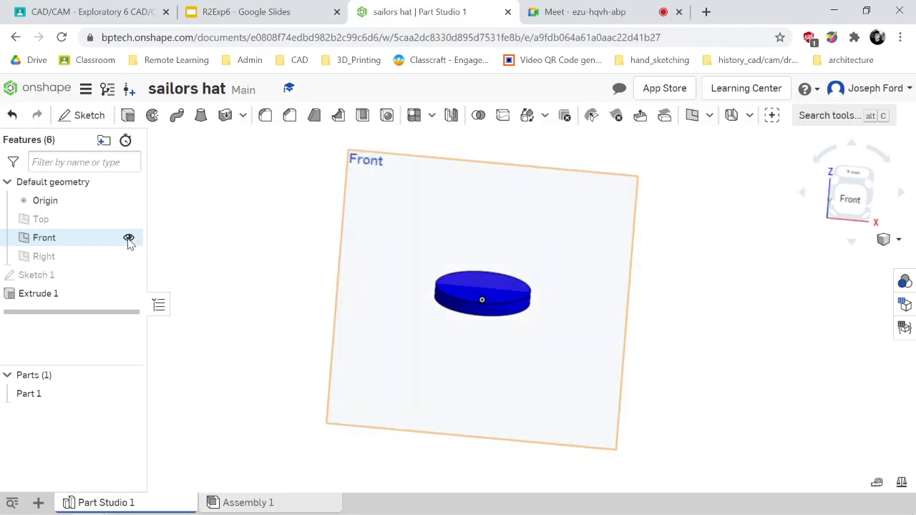
pyautogui.click(128, 239)
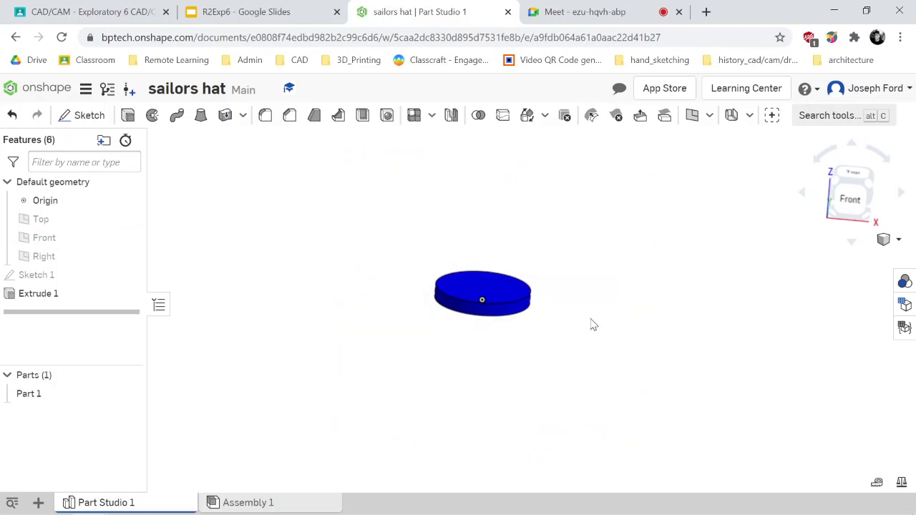
# - Sketch a center-point circle about 2.01 in in diameter on the disc's top face, centered on the origin
pyautogui.moveTo(610, 299)
pyautogui.mouseDown(button='right')
pyautogui.moveTo(623, 300)
pyautogui.moveTo(609, 302)
pyautogui.mouseUp(button='right')
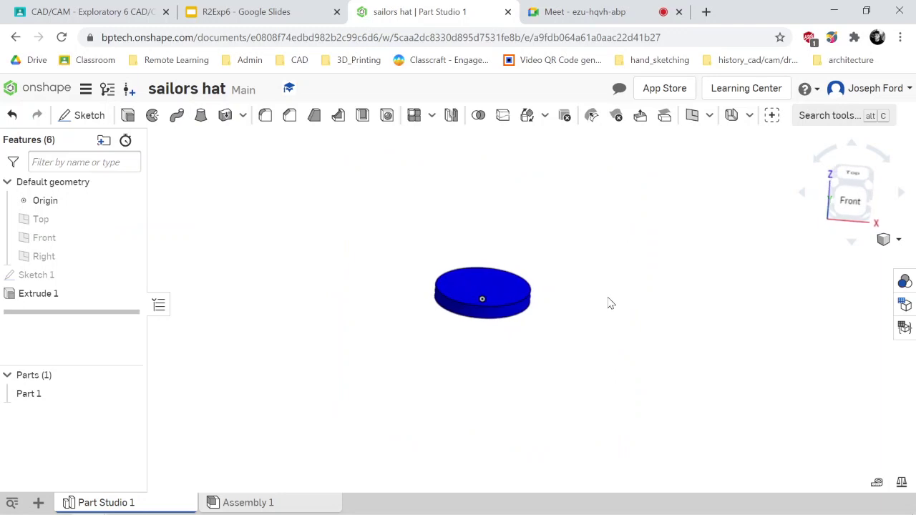
pyautogui.click(77, 116)
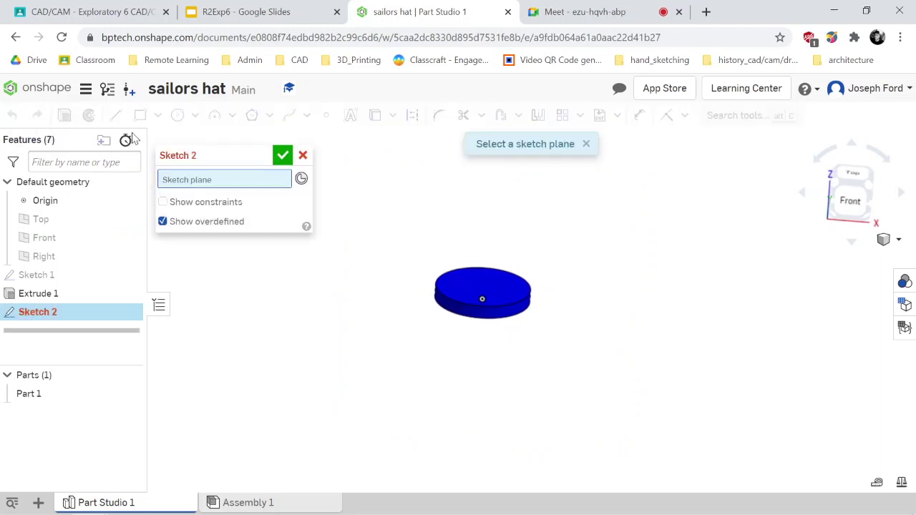
pyautogui.click(498, 292)
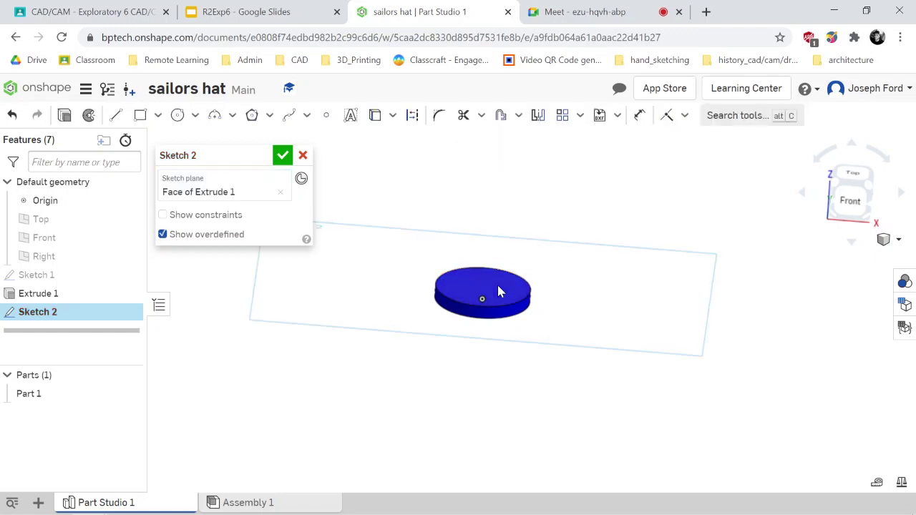
pyautogui.click(178, 115)
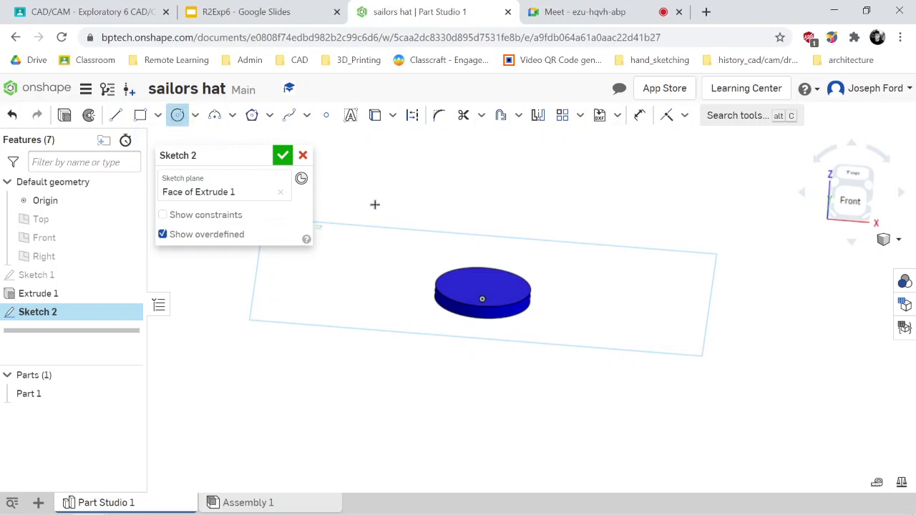
pyautogui.press('n')
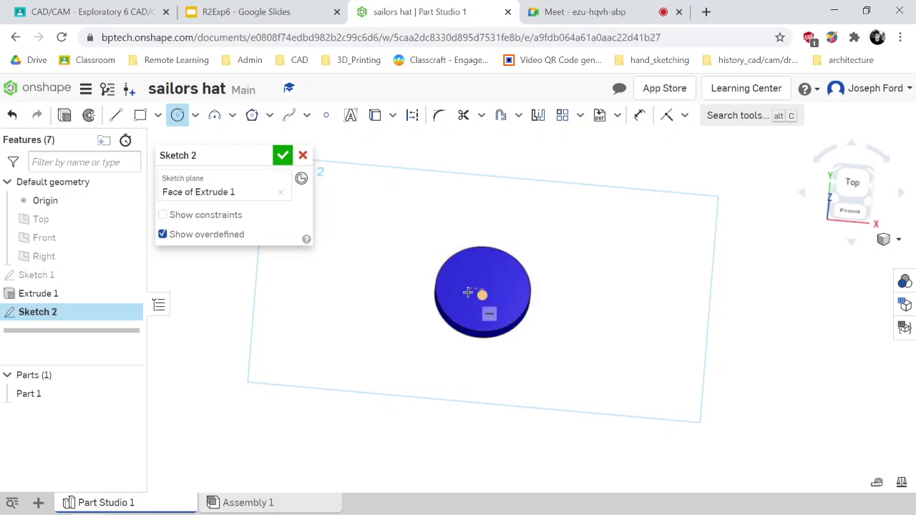
pyautogui.click(847, 187)
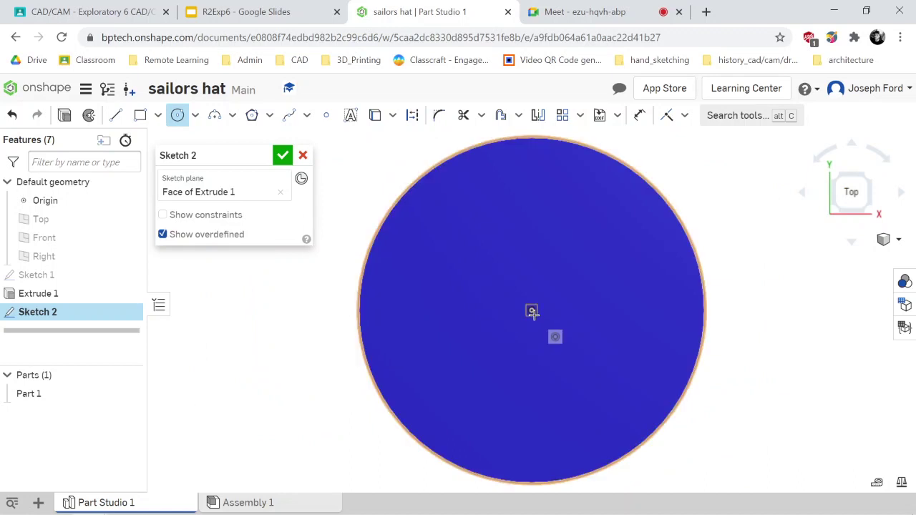
pyautogui.click(532, 310)
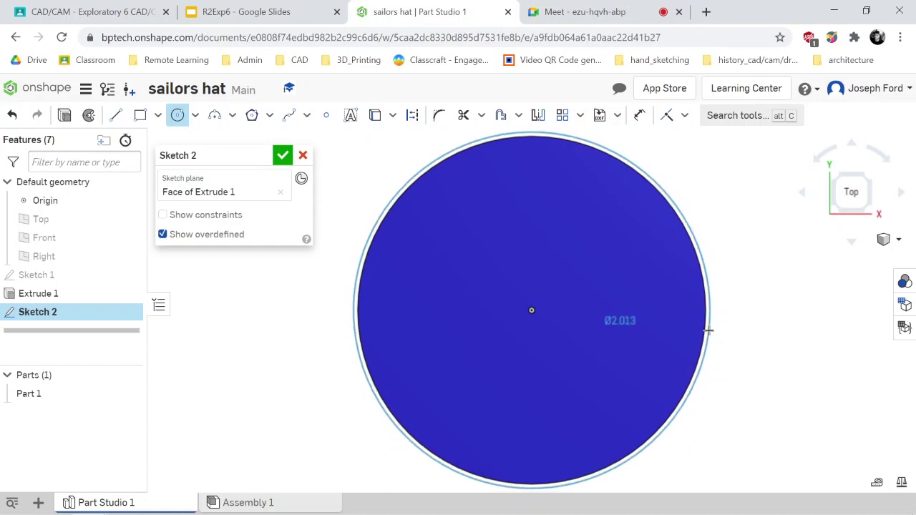
pyautogui.click(709, 330)
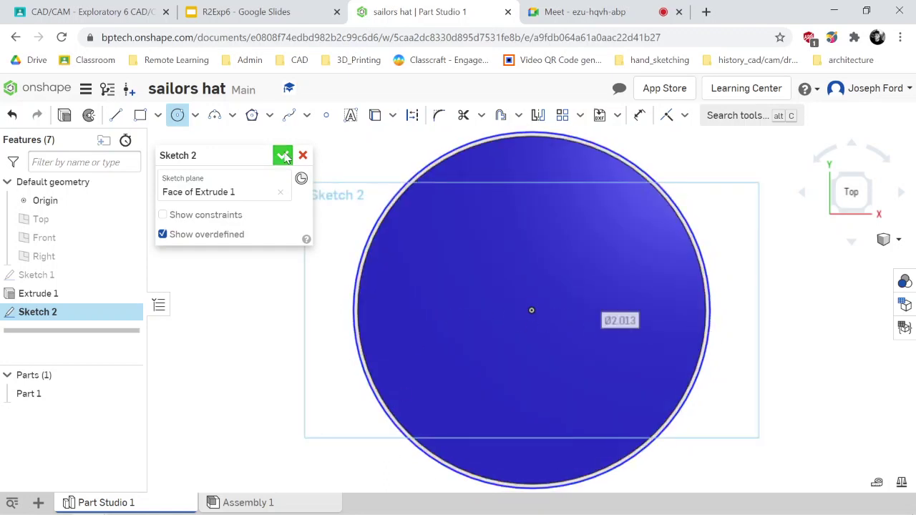
pyautogui.click(284, 156)
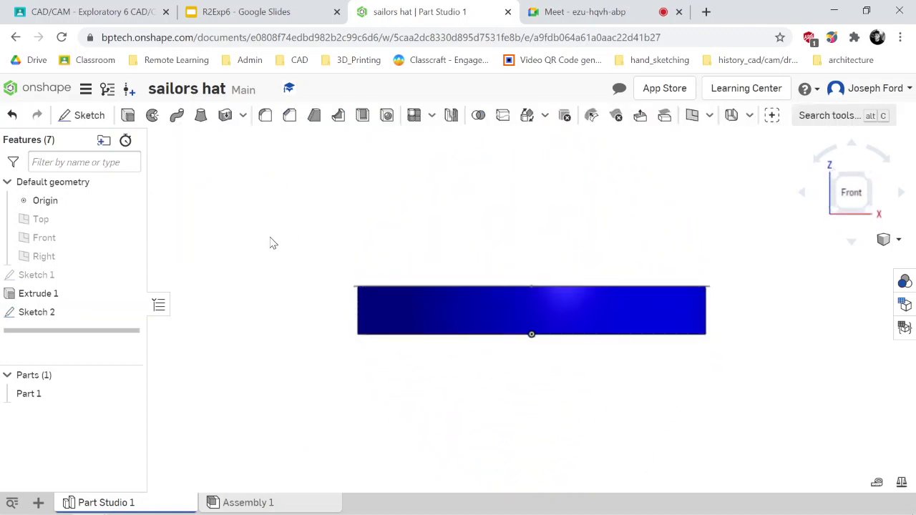
# - Hide the origin and show it again
pyautogui.scroll(-3, 360, 301)
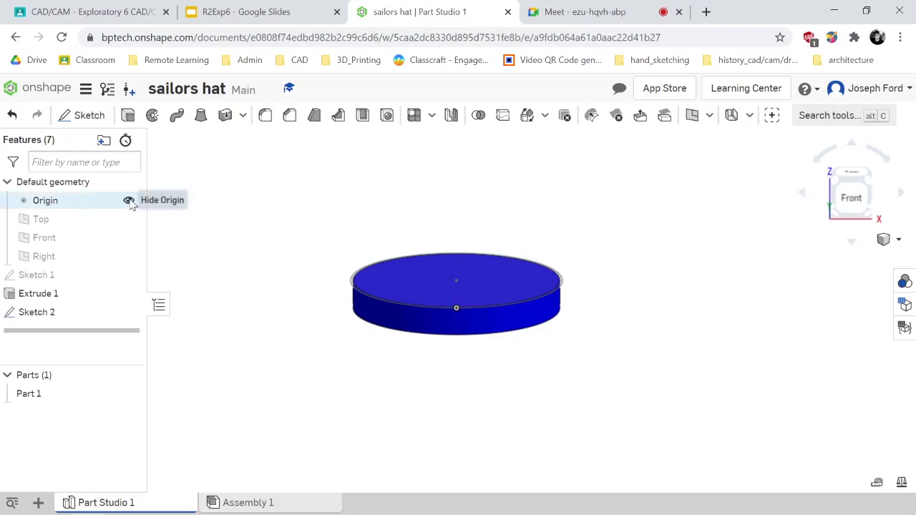
pyautogui.click(128, 201)
pyautogui.click(129, 201)
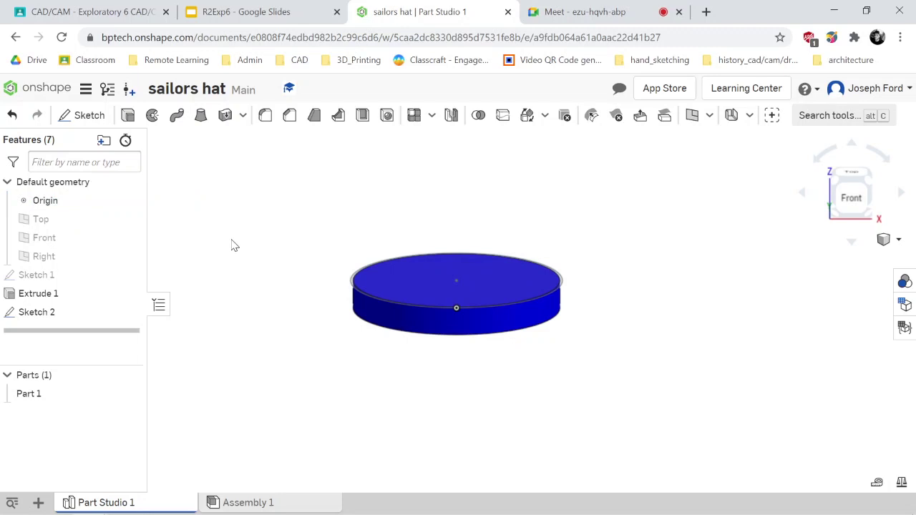
# - Show the Top, Front and Right planes around the disc
pyautogui.press('p')
pyautogui.scroll(-5, 258, 264)
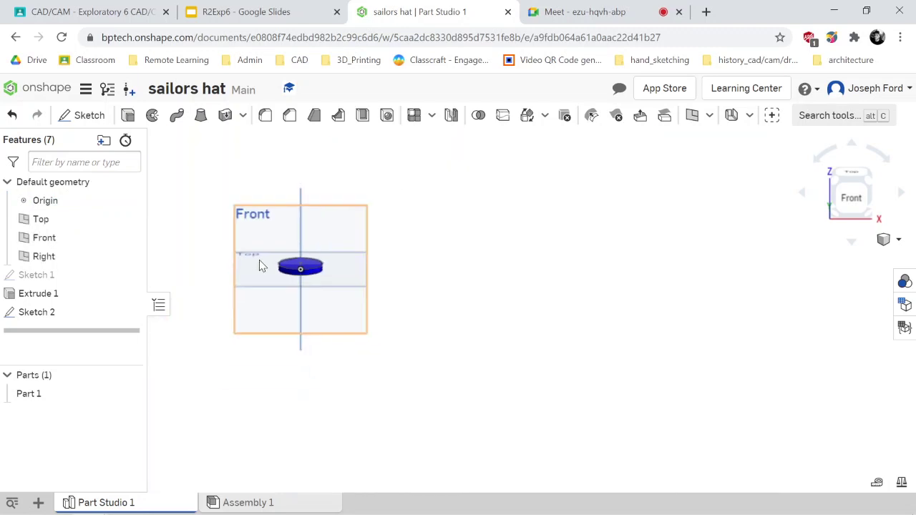
pyautogui.scroll(2, 208, 242)
pyautogui.press('Up')
pyautogui.press('Up')
pyautogui.press('Left')
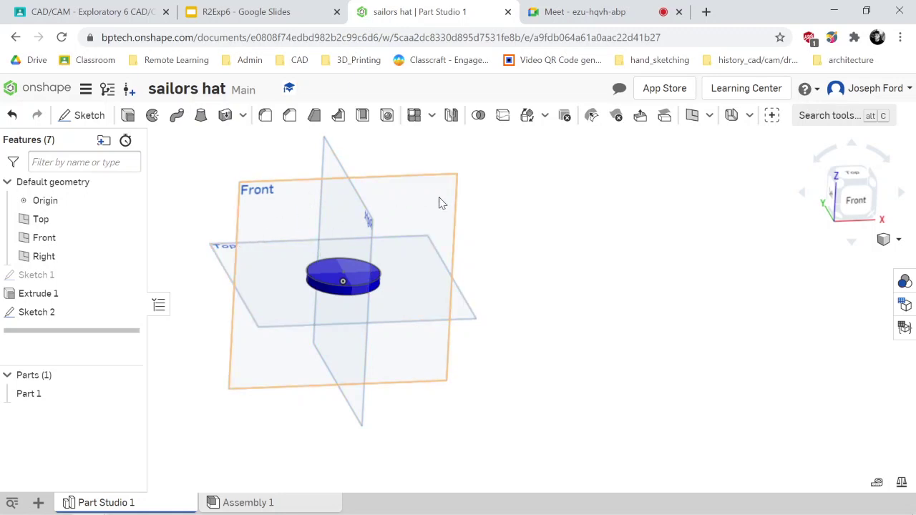
# - Create a construction plane offset 1 in above the Top plane
pyautogui.click(692, 117)
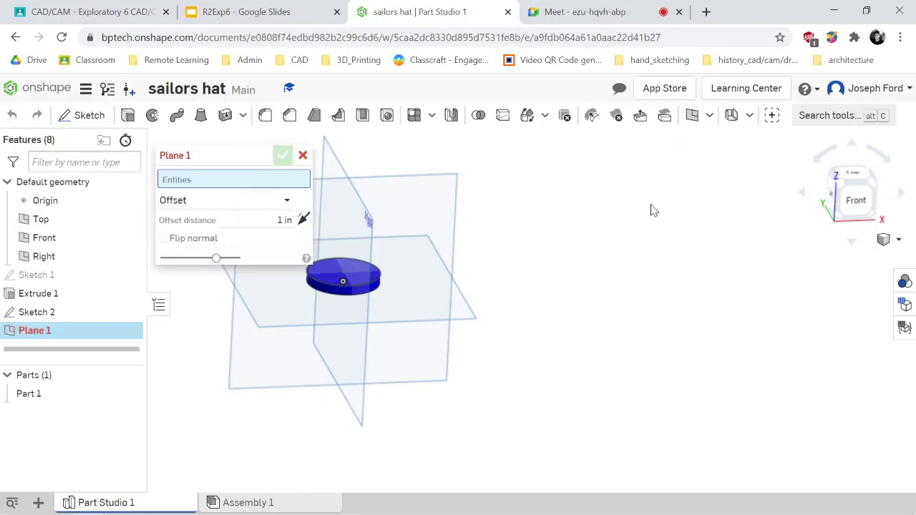
pyautogui.click(466, 318)
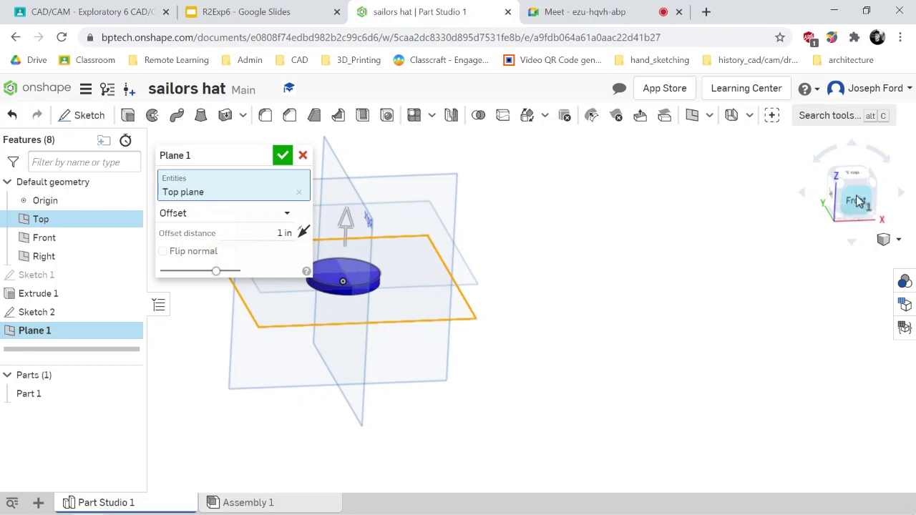
pyautogui.click(857, 199)
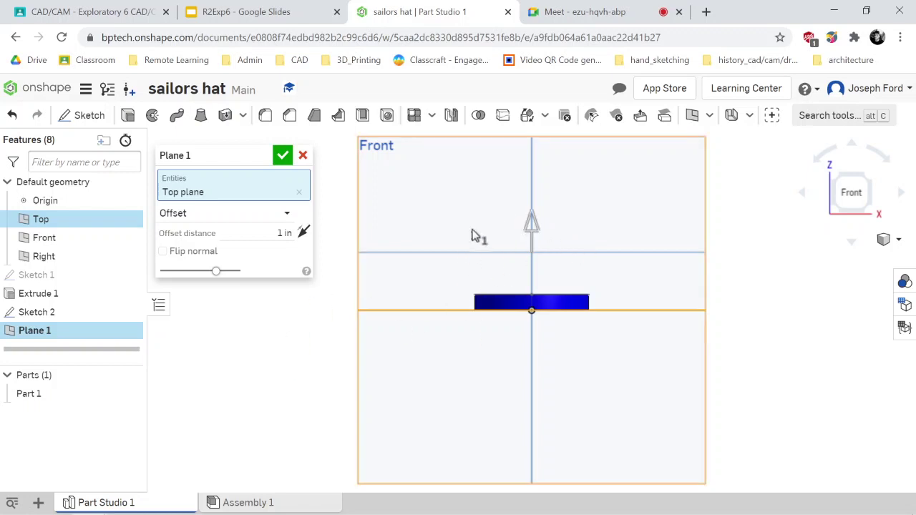
pyautogui.press('Up')
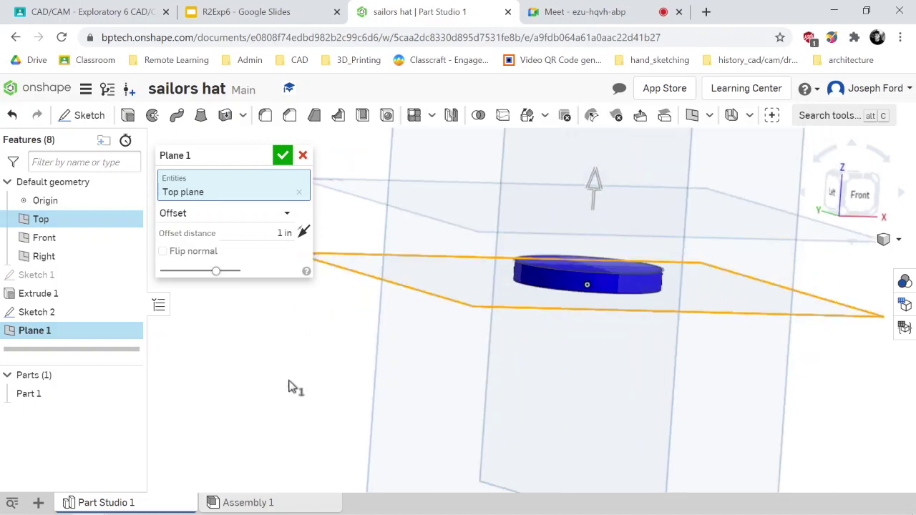
pyautogui.press('Down')
pyautogui.press('Left')
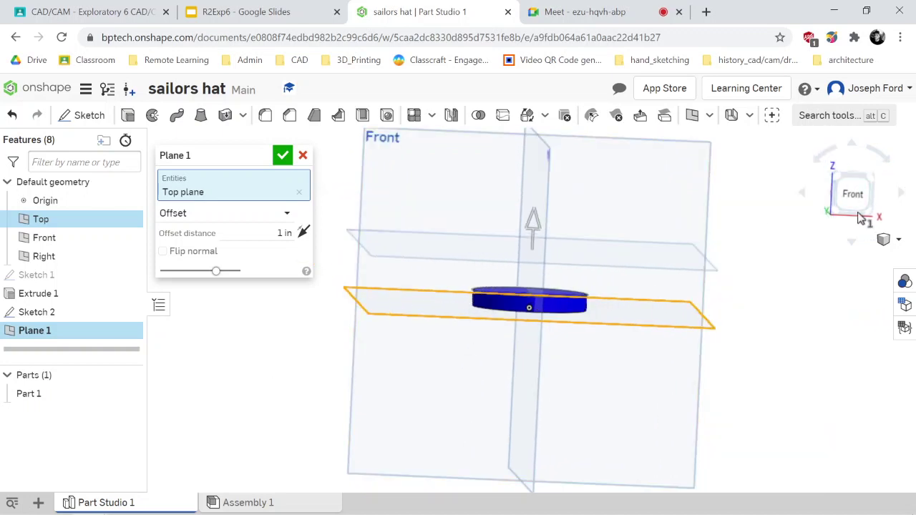
pyautogui.click(852, 200)
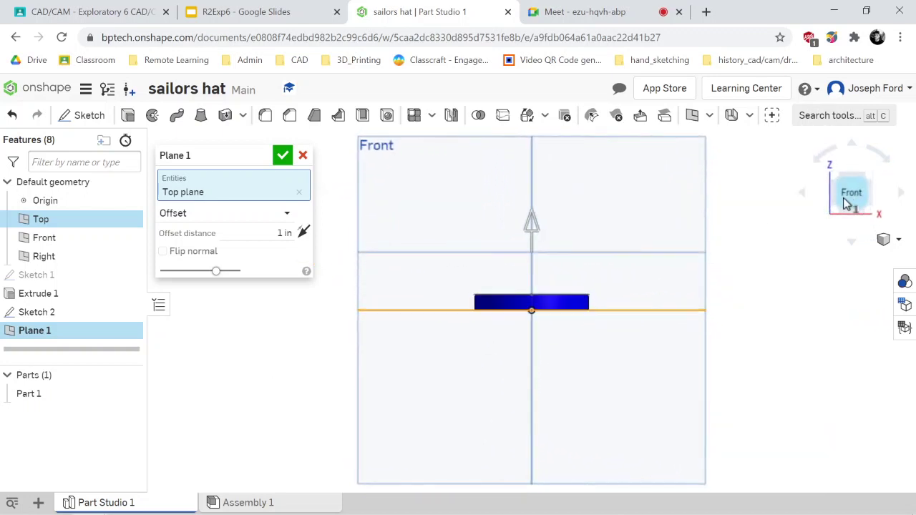
pyautogui.click(282, 157)
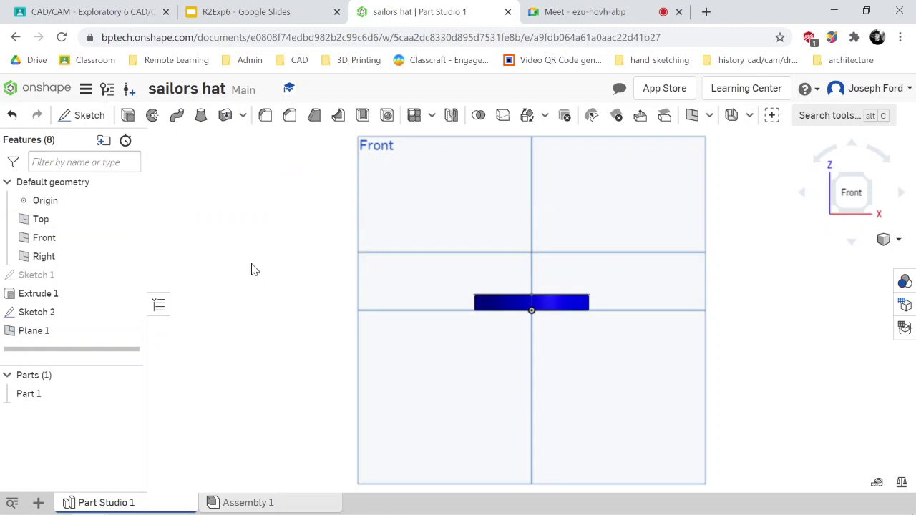
# - Hide all the planes, leaving only the new offset plane shown above the disc
pyautogui.press('Up')
pyautogui.press('Right')
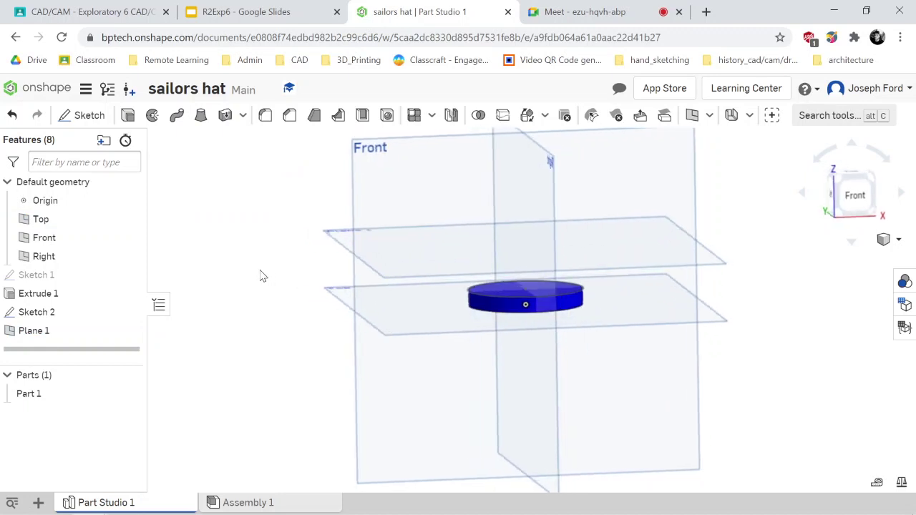
pyautogui.press('Right')
pyautogui.press('Left')
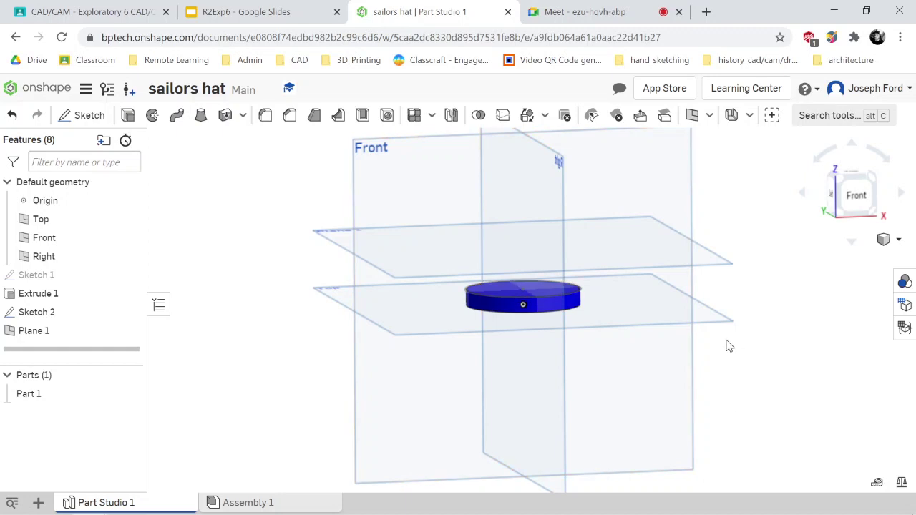
pyautogui.press('p')
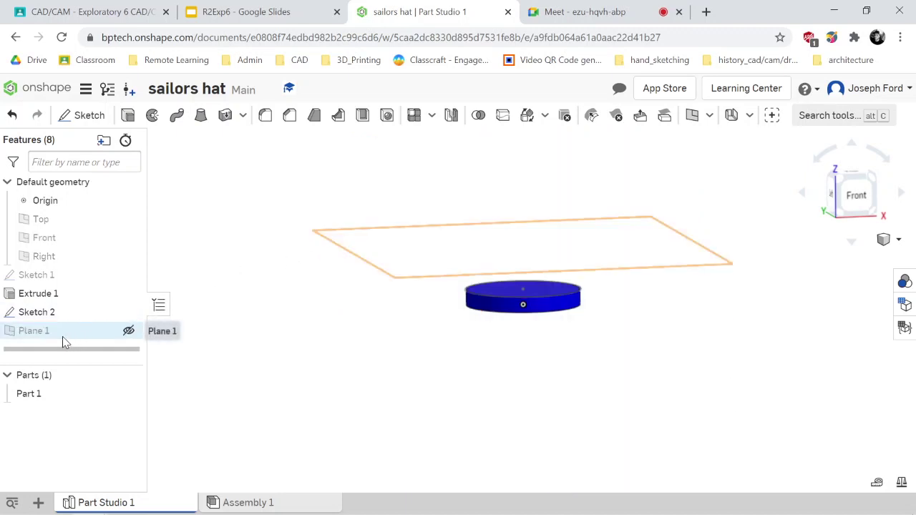
pyautogui.click(128, 332)
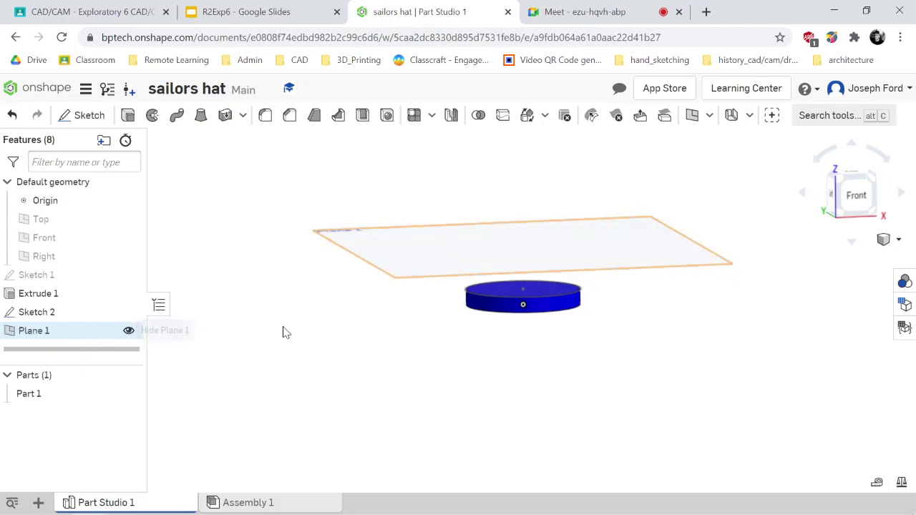
# - Sketch a center-point circle about 2.54 in in diameter on the offset plane, centered on the origin
pyautogui.moveTo(368, 347)
pyautogui.mouseDown(button='right')
pyautogui.moveTo(387, 376)
pyautogui.moveTo(384, 341)
pyautogui.moveTo(368, 351)
pyautogui.mouseUp(button='right')
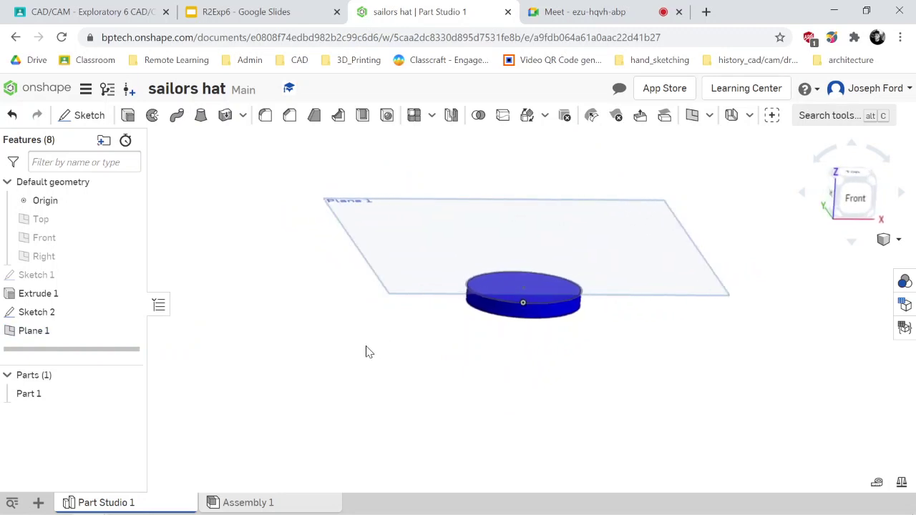
pyautogui.click(77, 117)
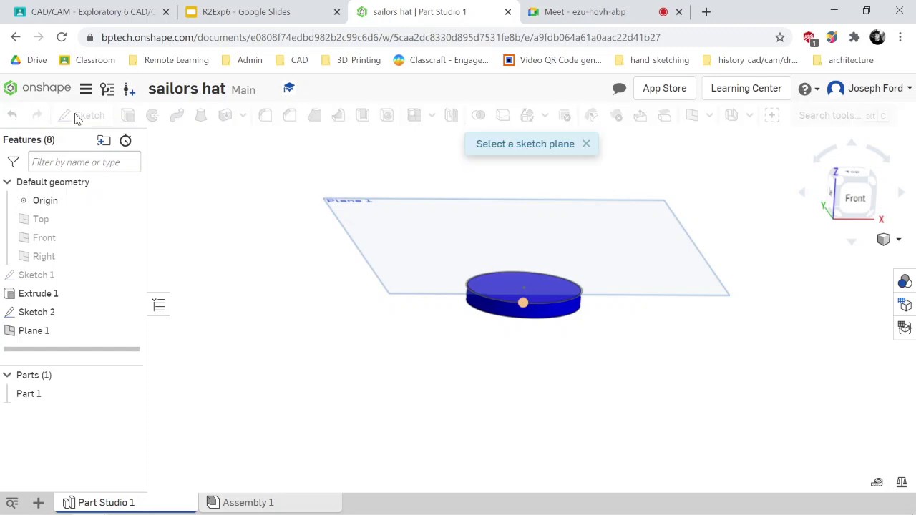
pyautogui.click(343, 209)
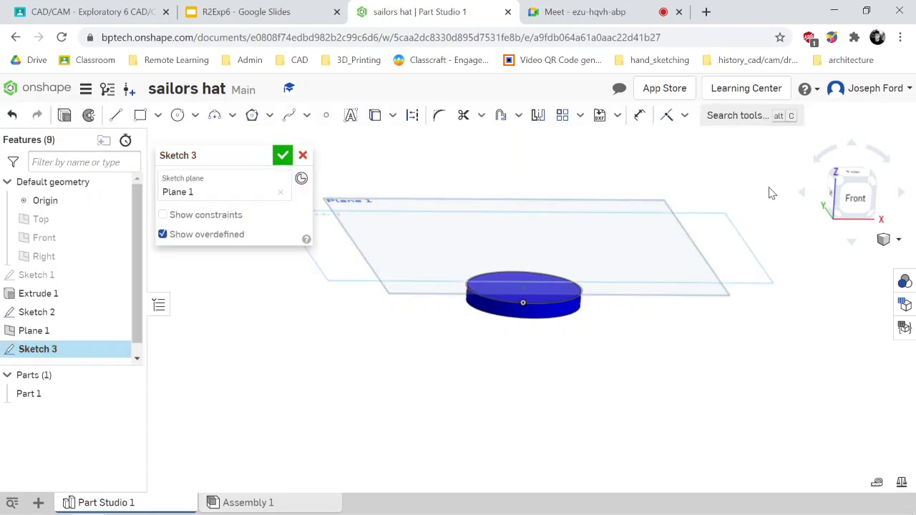
pyautogui.click(854, 174)
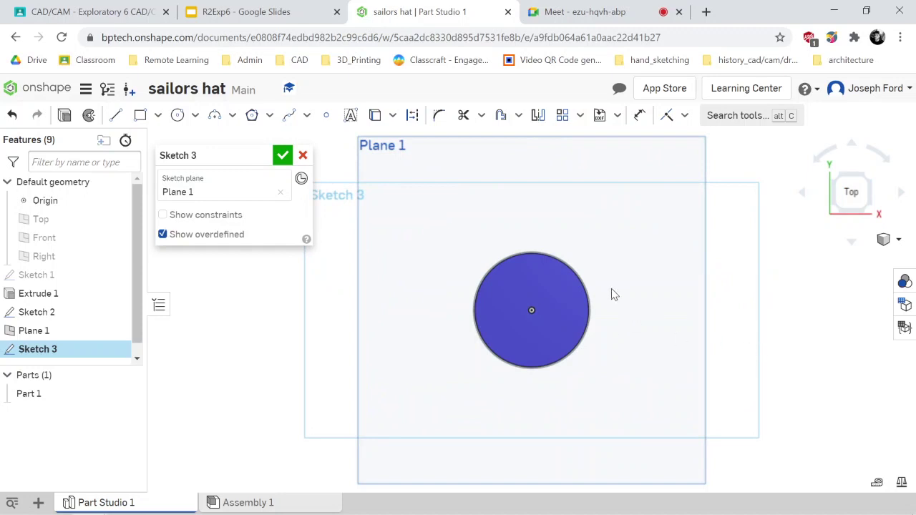
pyautogui.click(175, 118)
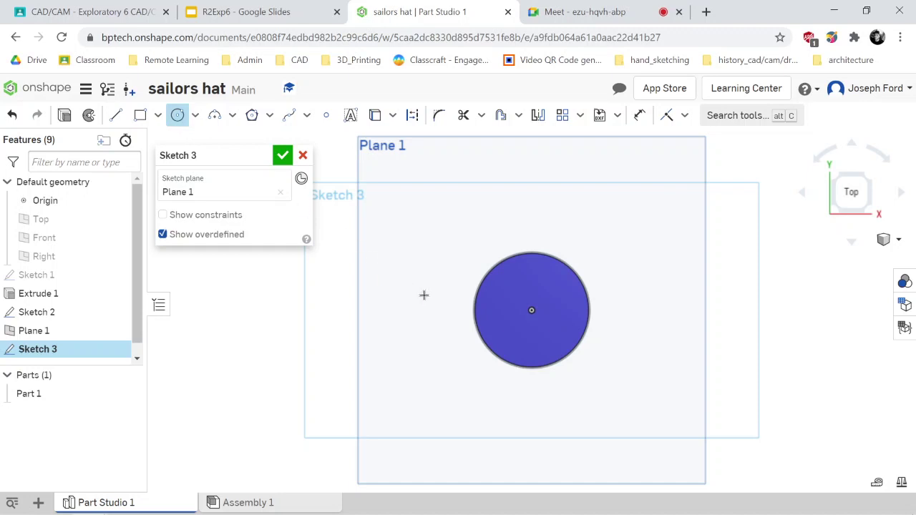
pyautogui.click(531, 310)
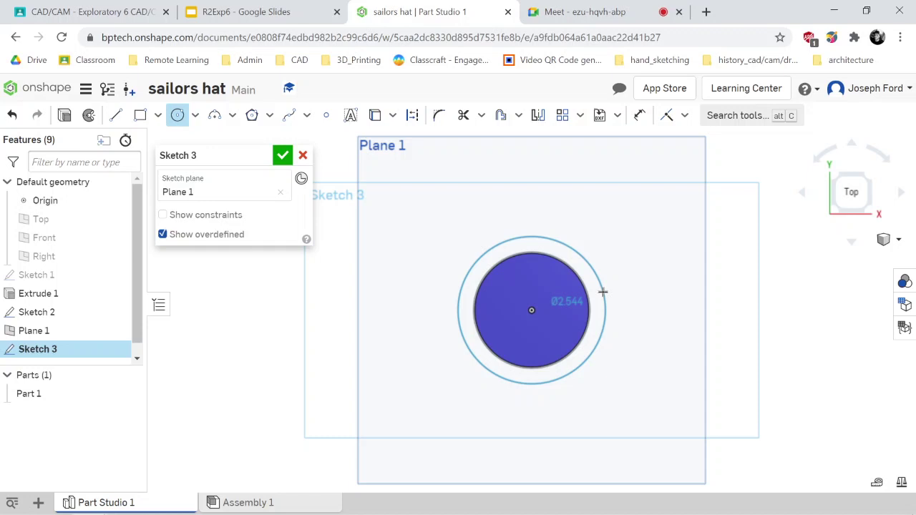
pyautogui.click(603, 291)
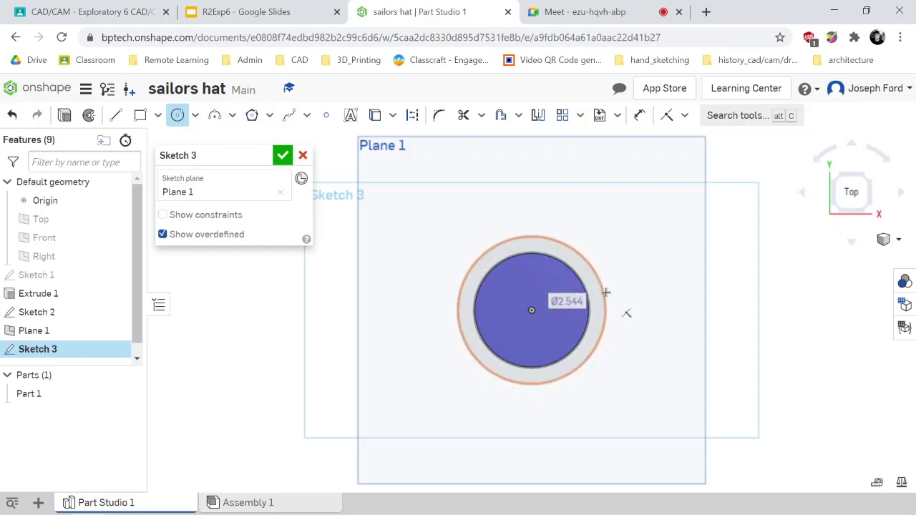
# - Examine from the front and above how the larger circle sits over the blue disc
pyautogui.hotkey('shift', '1')
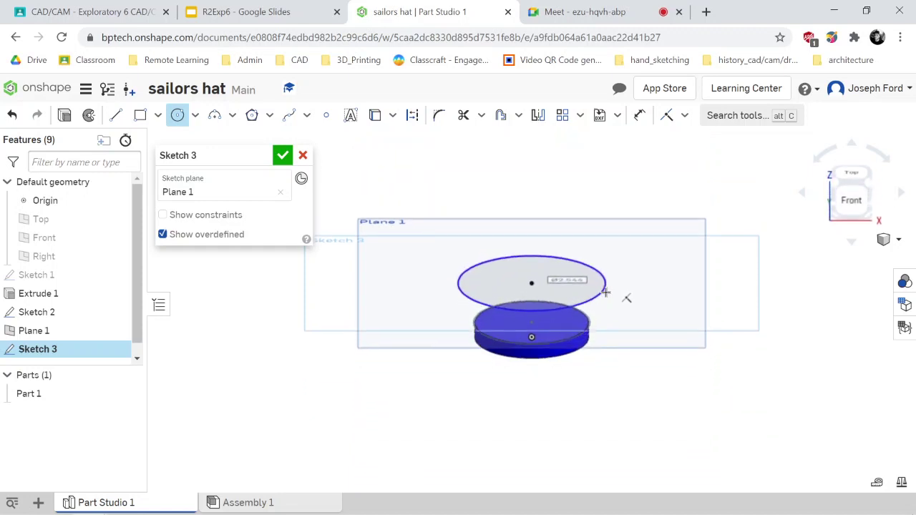
pyautogui.press('Down')
pyautogui.press('Down')
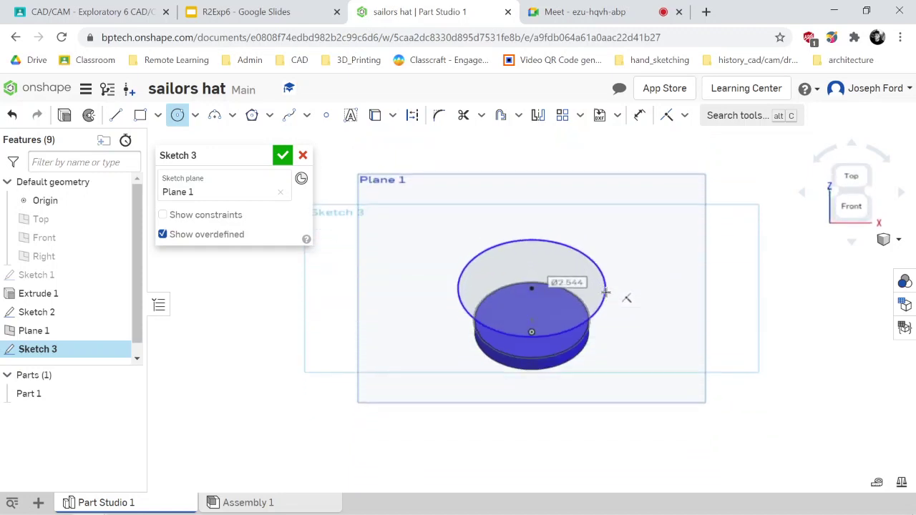
pyautogui.hotkey('shift', '1')
pyautogui.press('Down')
pyautogui.press('Down')
pyautogui.press('Down')
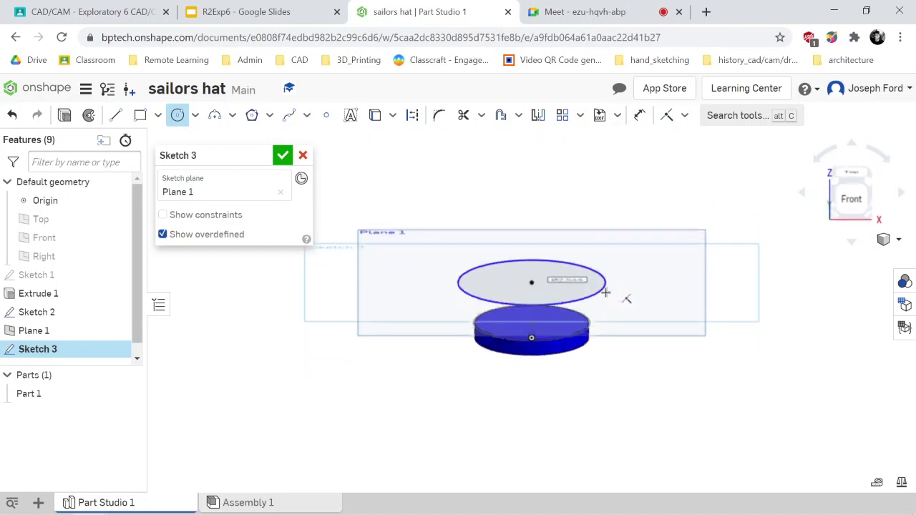
pyautogui.hotkey('shift', '1')
pyautogui.press('Down')
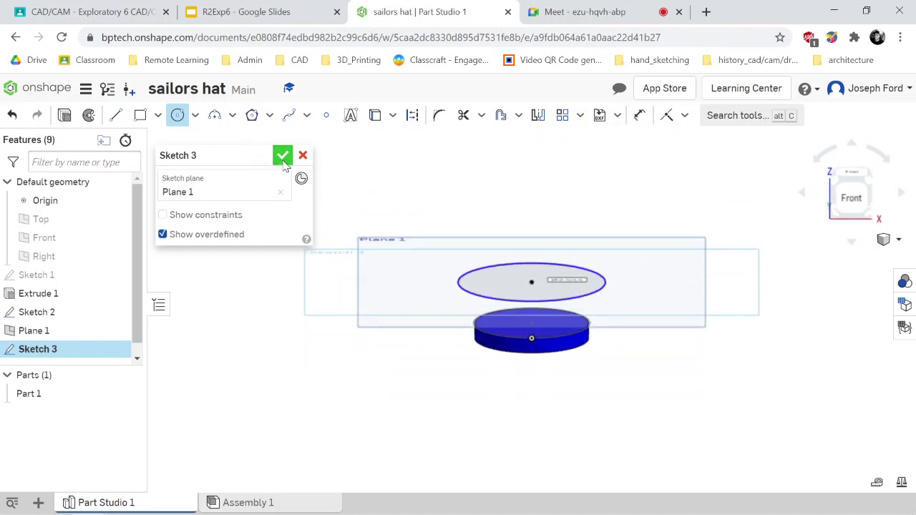
# - Finish the circle sketch on the offset plane and hide Plane 1
pyautogui.click(283, 157)
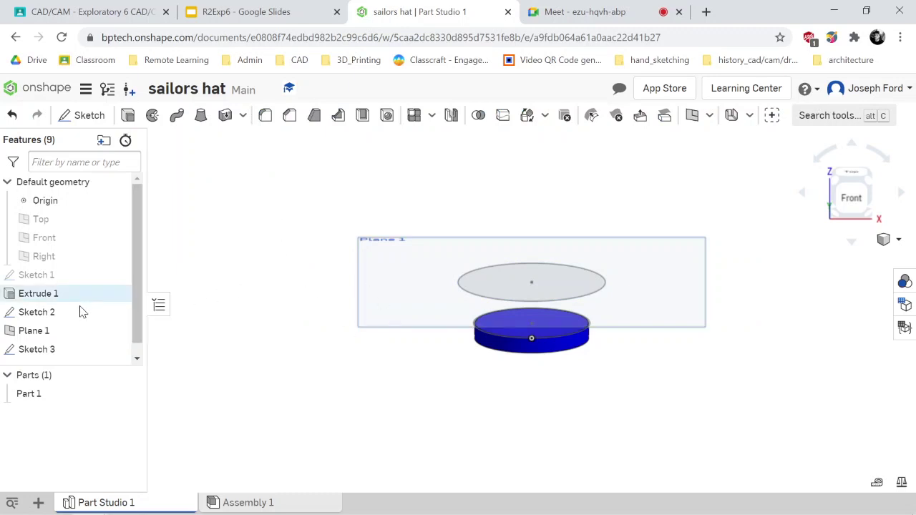
pyautogui.click(117, 330)
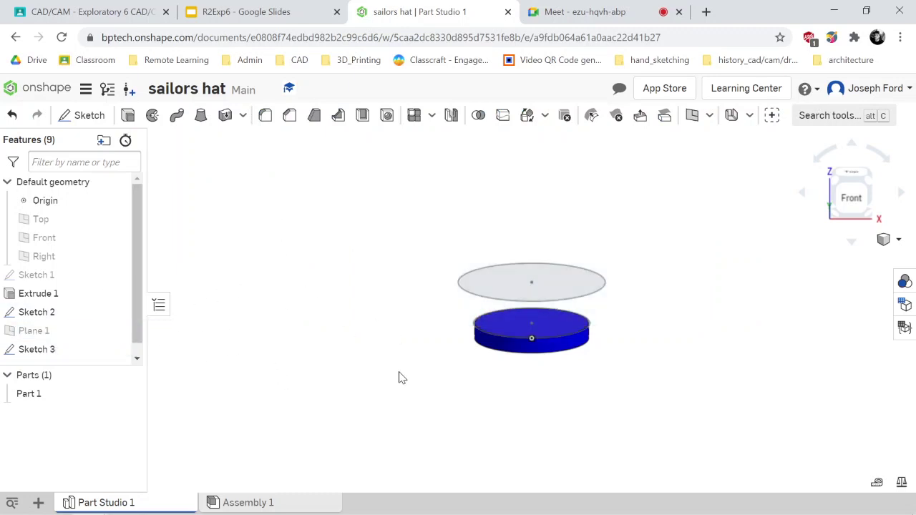
# - Examine the raised circle and the blue disc from several sides and from slightly above
pyautogui.press('Left')
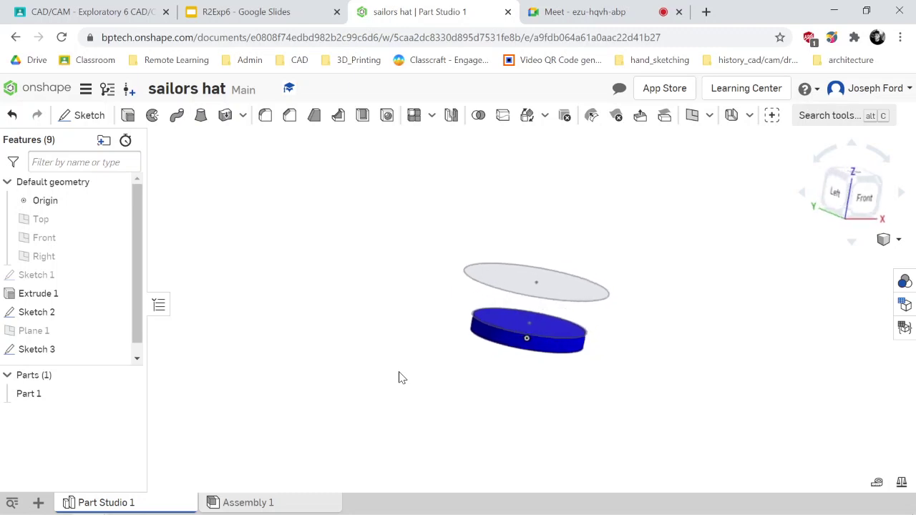
pyautogui.press('Left')
pyautogui.press('Left')
pyautogui.press('Left')
pyautogui.press('Left')
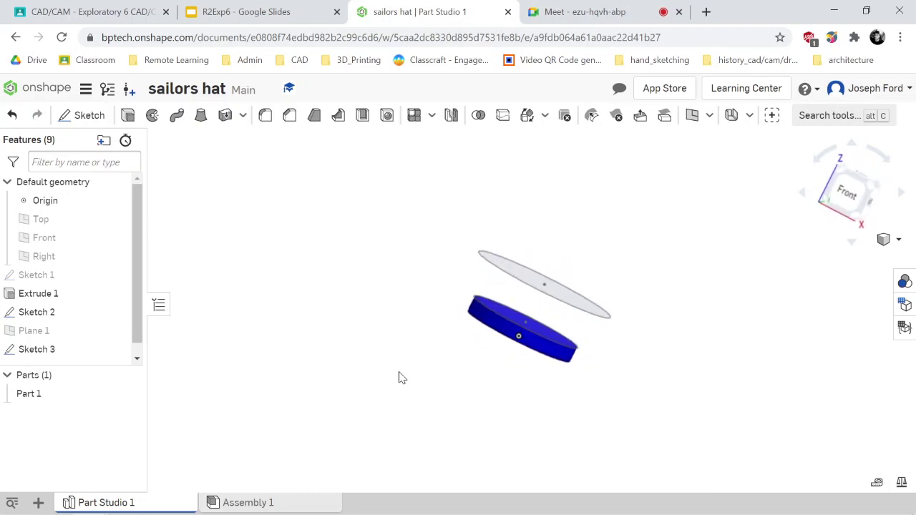
pyautogui.press('Left')
pyautogui.press('Left')
pyautogui.press('Left')
pyautogui.press('Left')
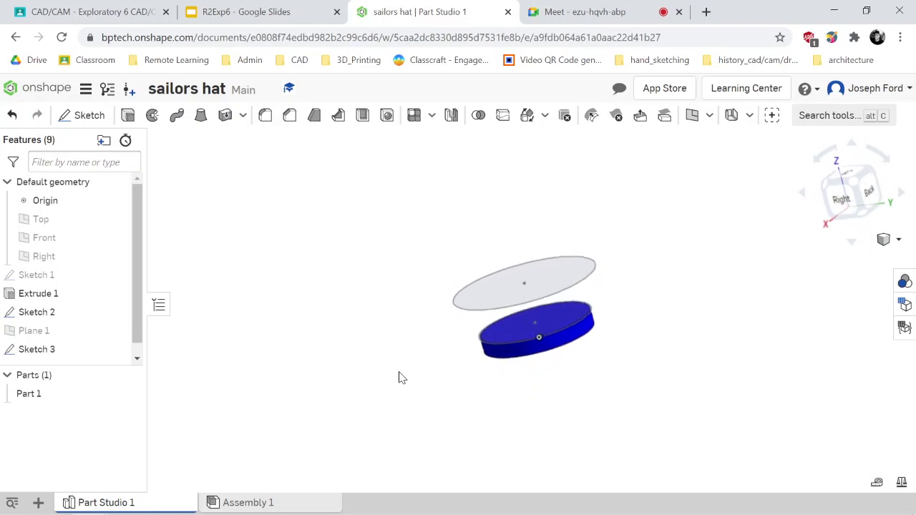
pyautogui.press('Left')
pyautogui.press('Left')
pyautogui.press('Left')
pyautogui.press('Left')
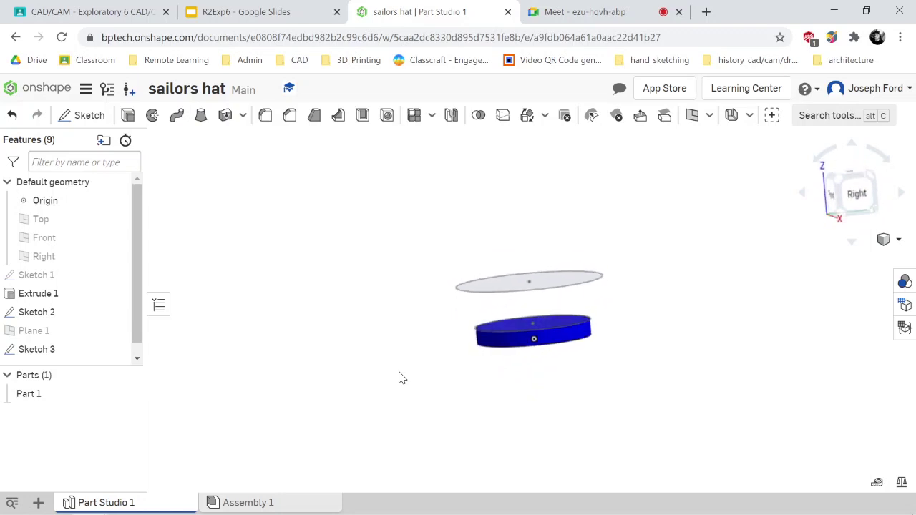
pyautogui.press('Up')
pyautogui.press('Up')
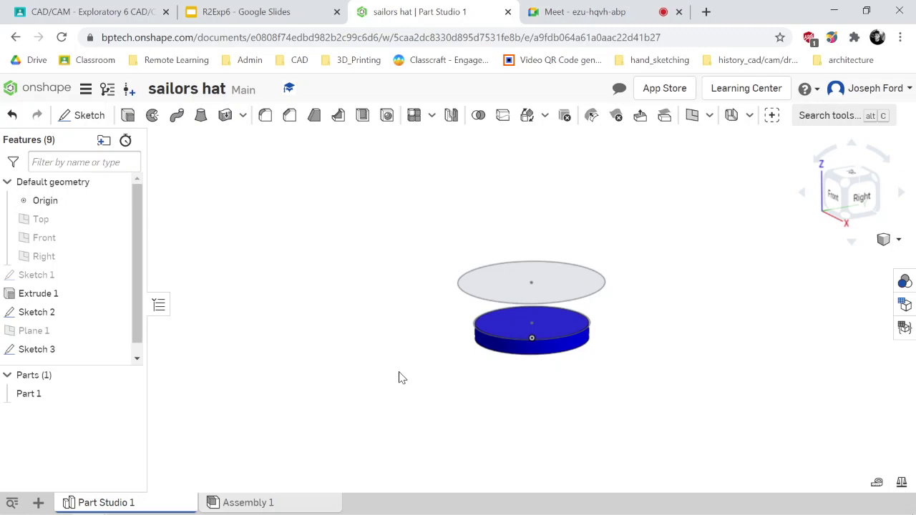
pyautogui.click(200, 117)
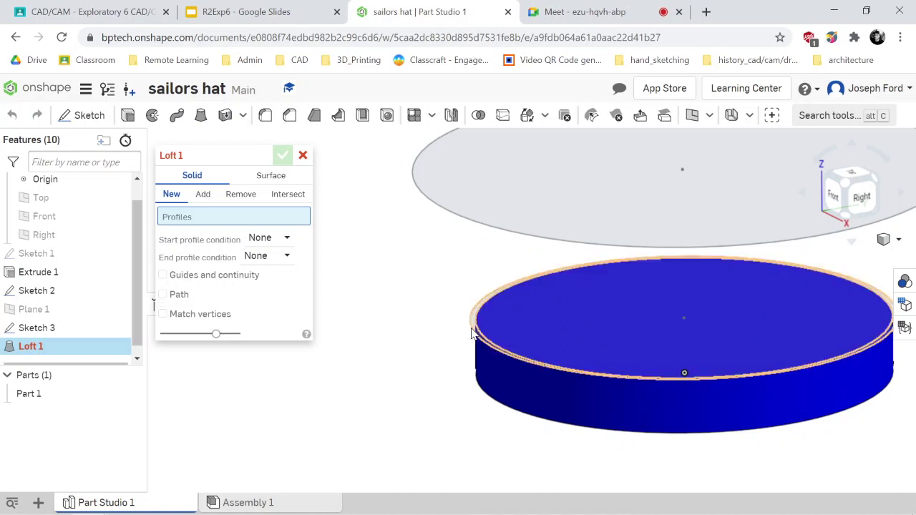
pyautogui.click(471, 333)
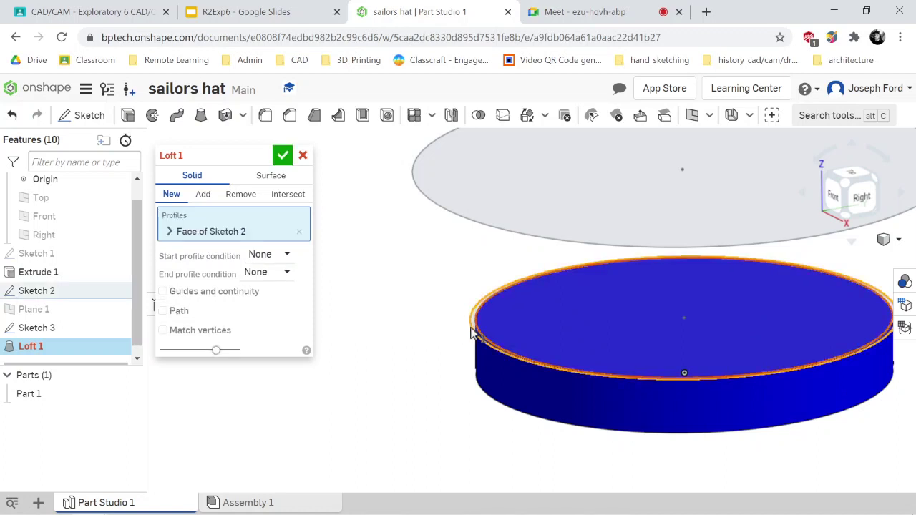
pyautogui.scroll(-2, 465, 281)
pyautogui.click(491, 227)
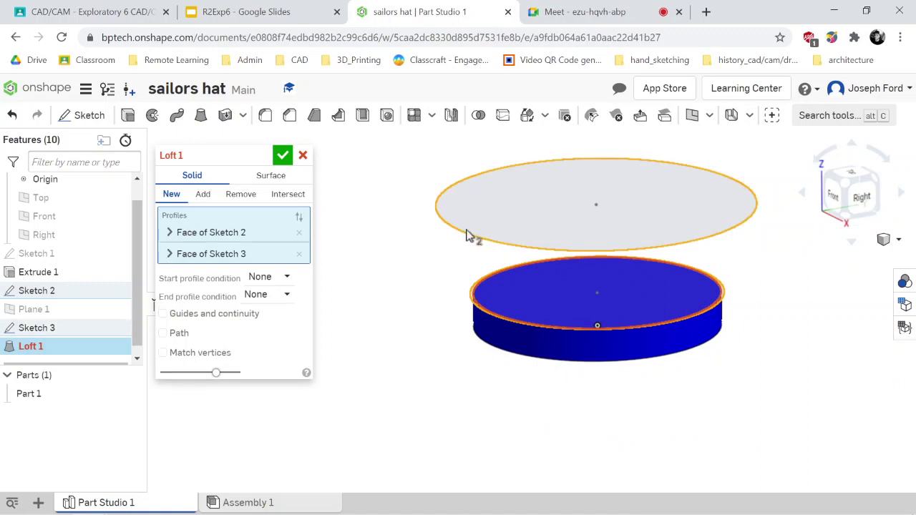
pyautogui.click(551, 312)
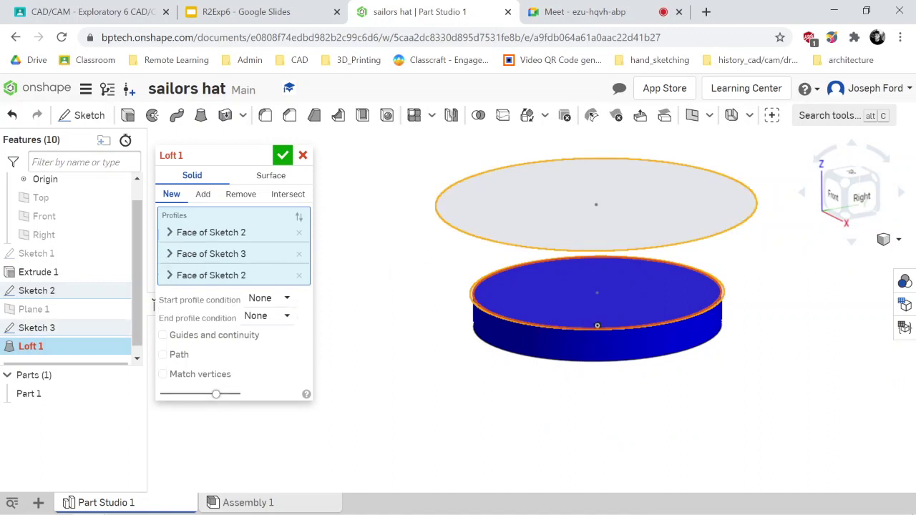
pyautogui.click(523, 308)
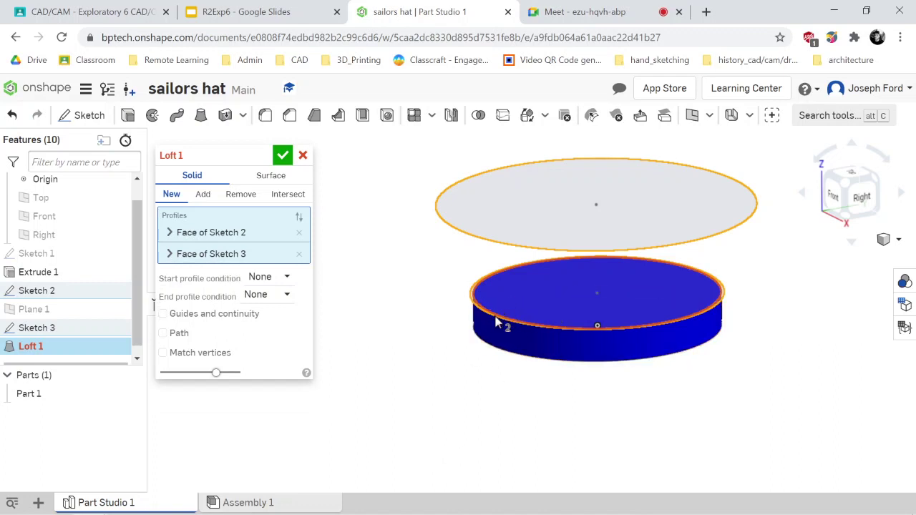
pyautogui.click(299, 233)
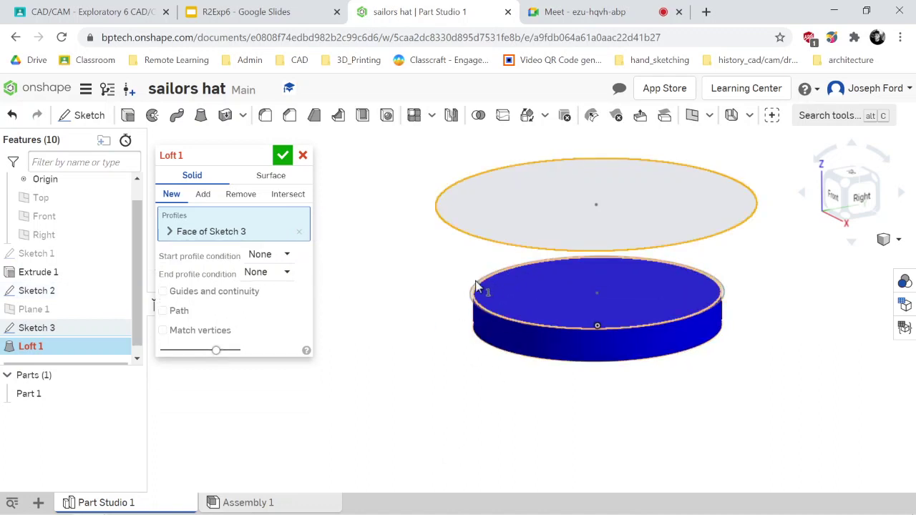
pyautogui.click(299, 232)
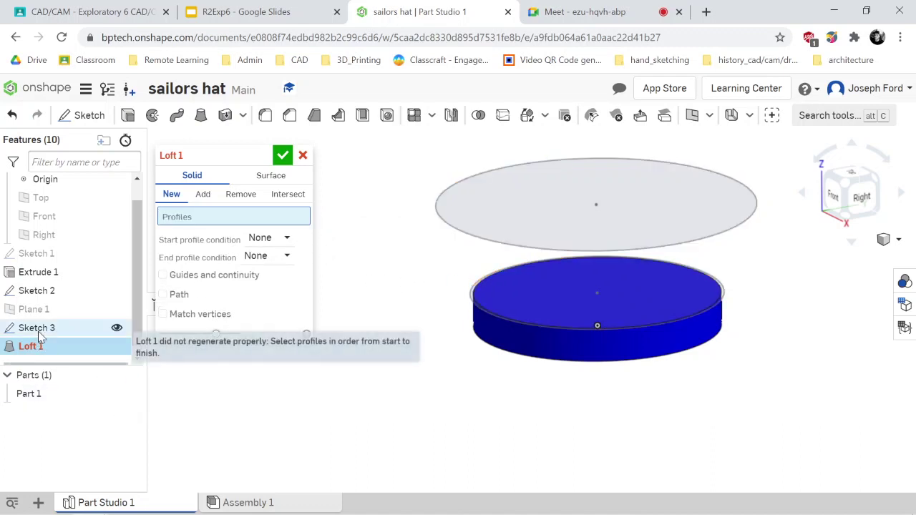
pyautogui.click(33, 295)
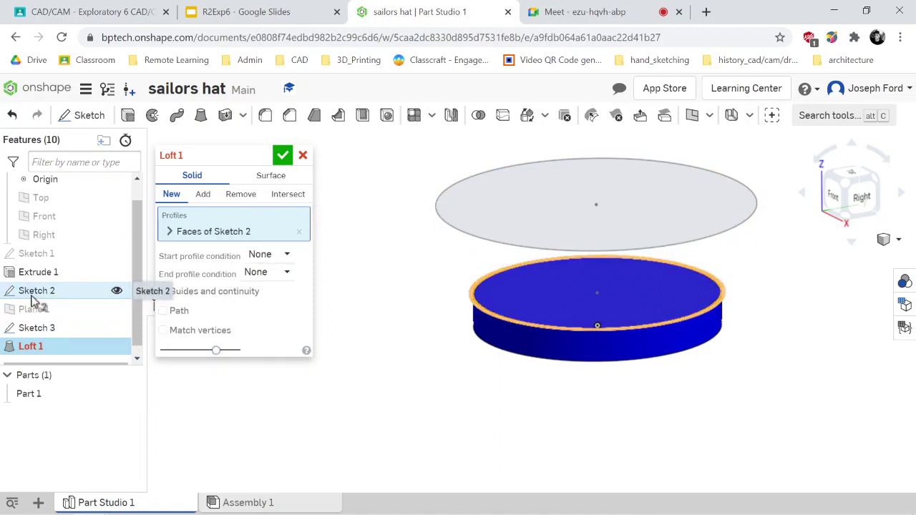
pyautogui.click(468, 208)
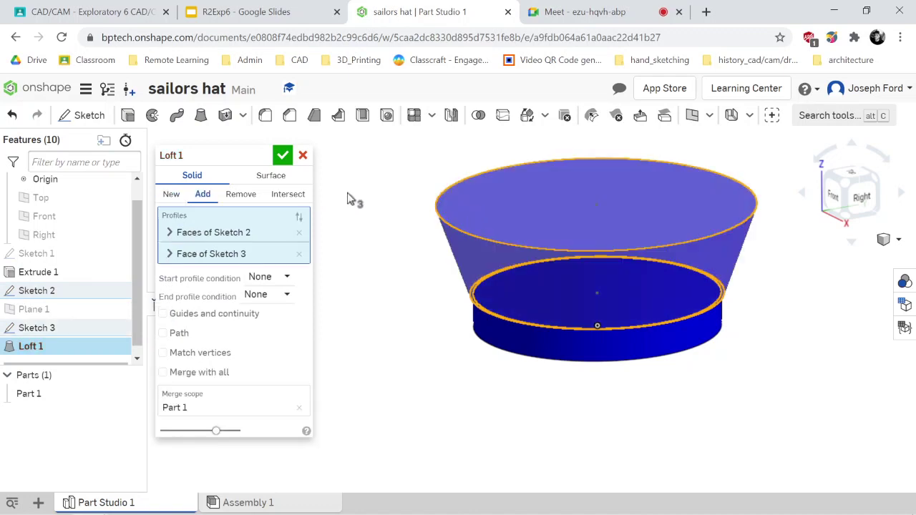
pyautogui.click(303, 156)
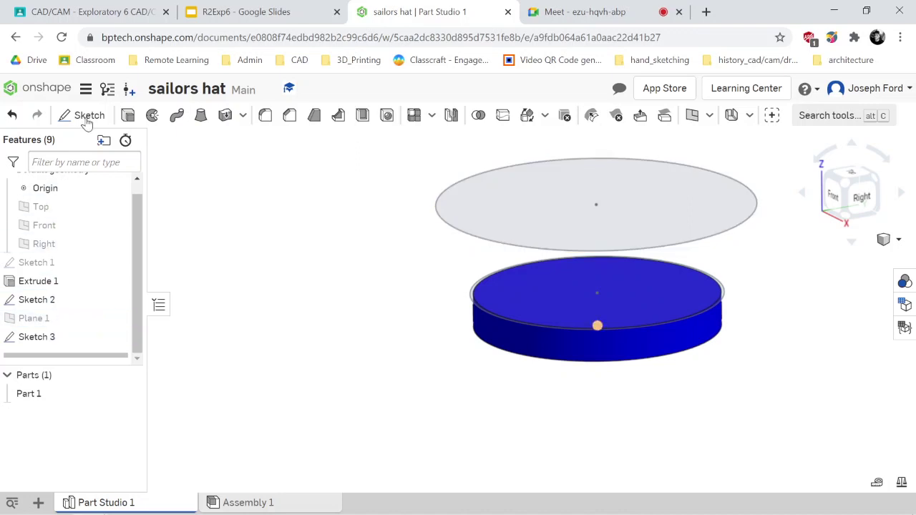
# - Loft a solid from all faces of Sketch 2 to Sketch 3, added to Part 1
pyautogui.click(201, 117)
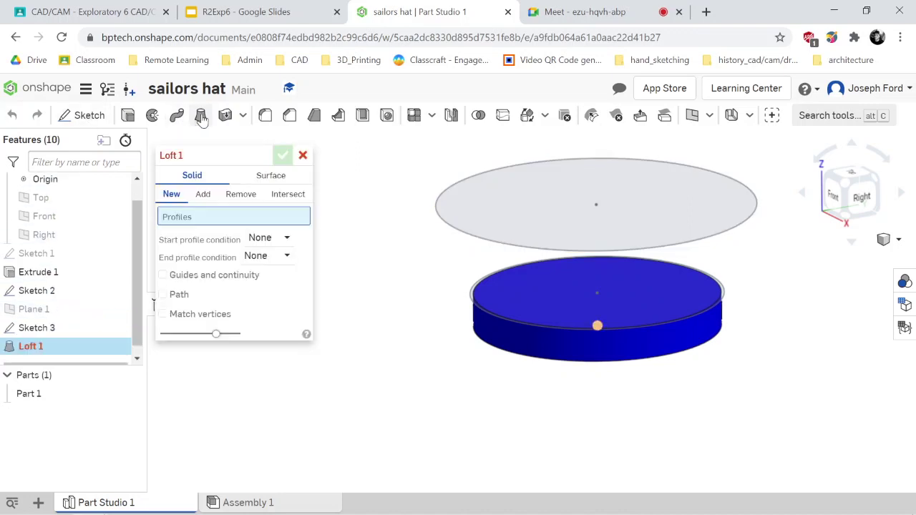
pyautogui.click(39, 293)
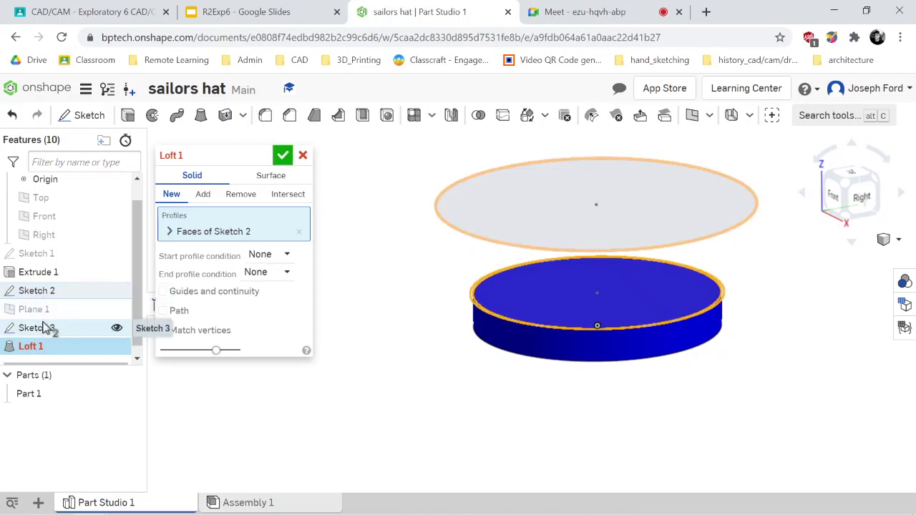
pyautogui.click(45, 328)
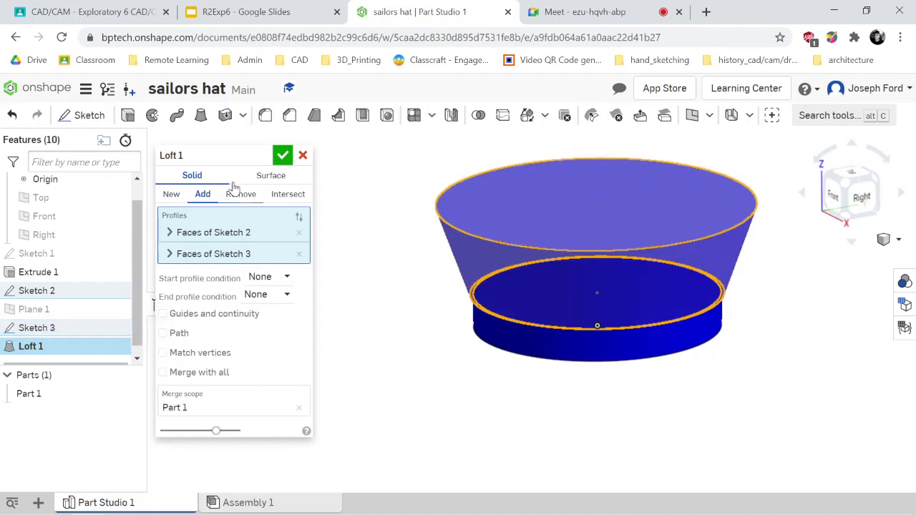
pyautogui.click(282, 156)
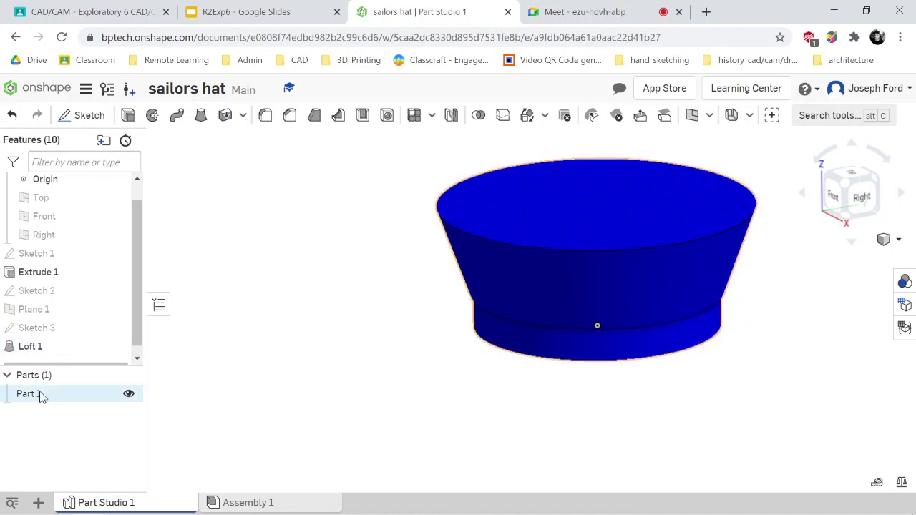
# - Color the loft's slanted side face and top face light gray, EAEAEA
pyautogui.click(526, 283)
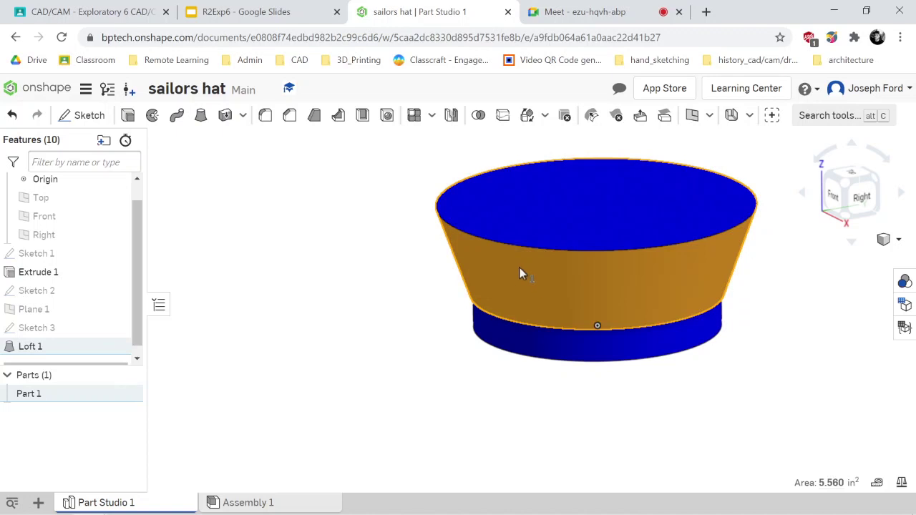
pyautogui.click(549, 208)
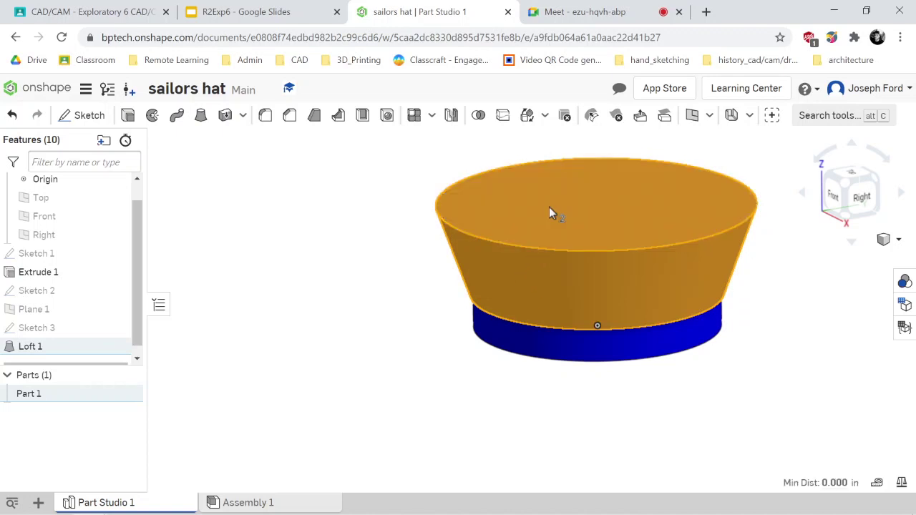
pyautogui.scroll(-10, 543, 247)
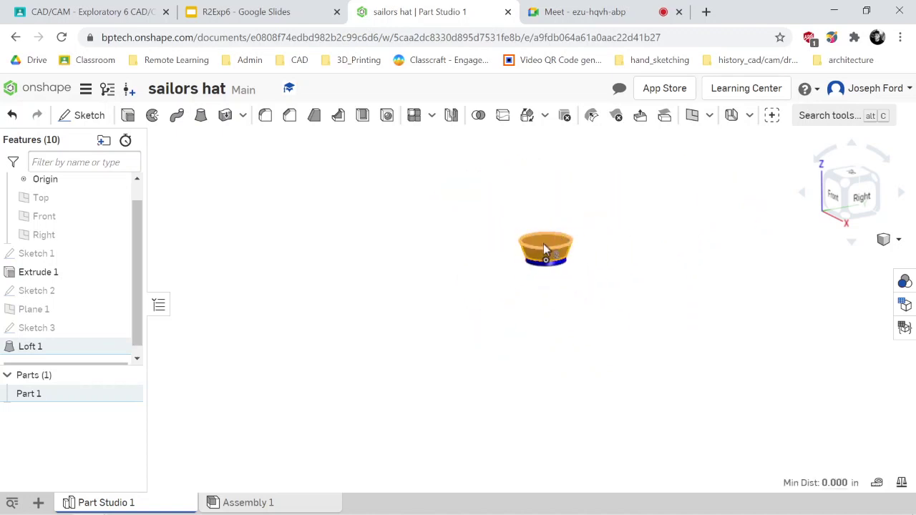
pyautogui.rightClick(543, 243)
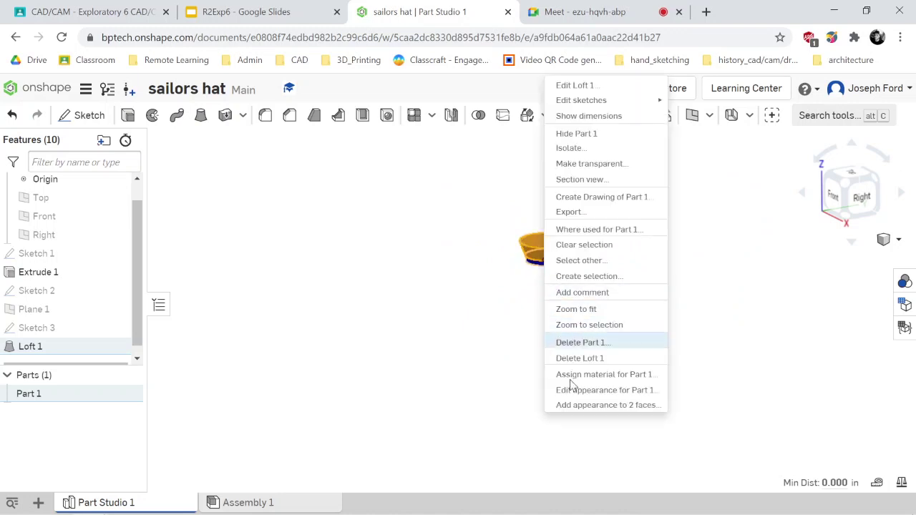
pyautogui.click(593, 405)
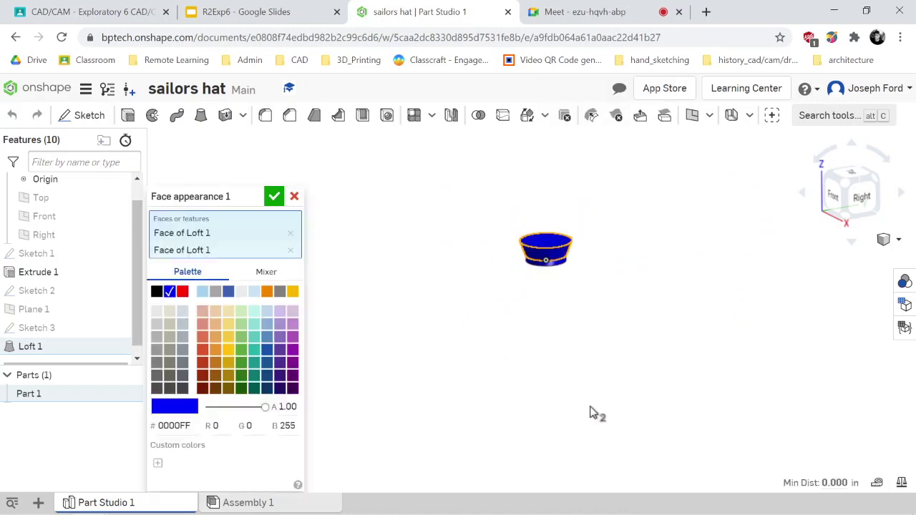
pyautogui.click(243, 292)
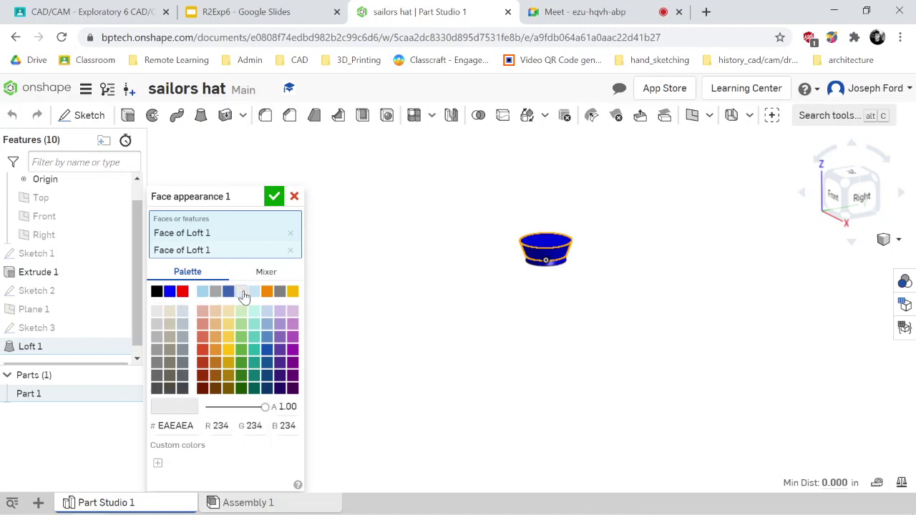
pyautogui.click(272, 196)
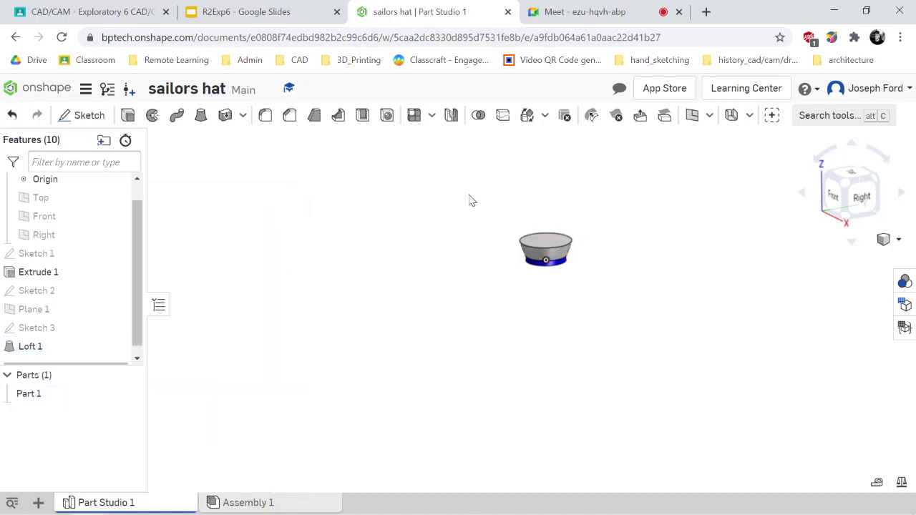
# - Examine the hat's profile from the right and front views
pyautogui.click(851, 194)
pyautogui.scroll(-5, 574, 413)
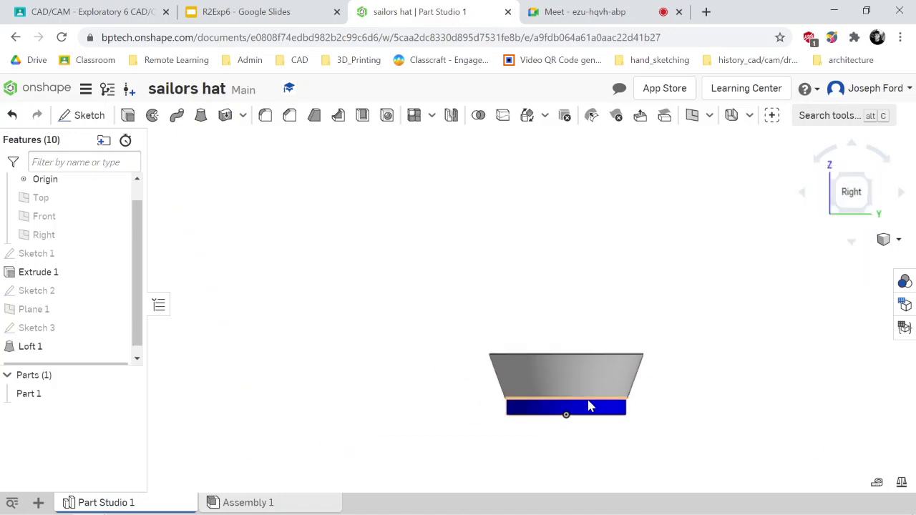
pyautogui.moveTo(589, 405); pyautogui.dragTo(656, 353, button='right')
pyautogui.click(851, 203)
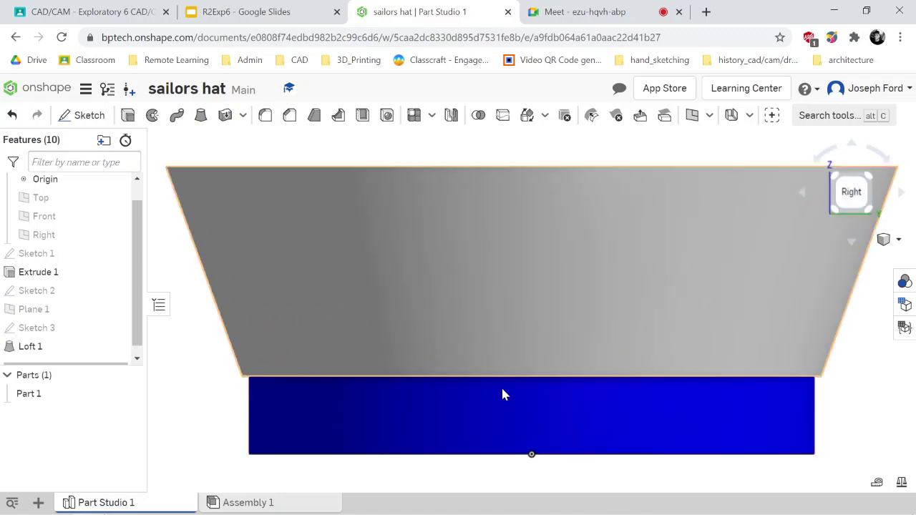
pyautogui.scroll(-5, 555, 397)
pyautogui.scroll(-6, 568, 448)
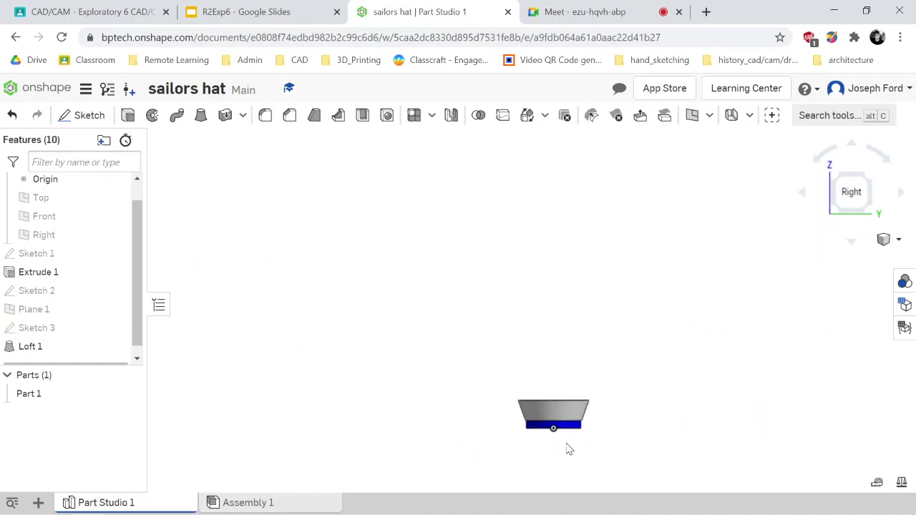
pyautogui.scroll(3, 568, 447)
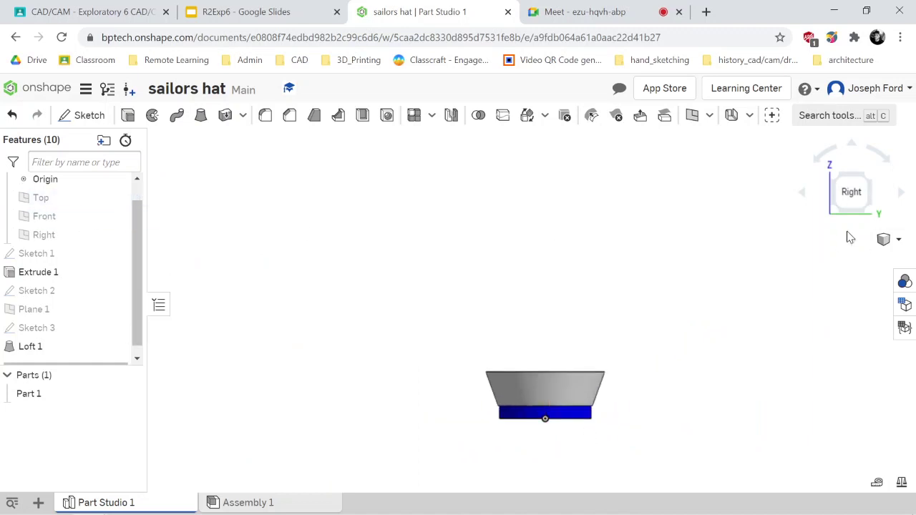
pyautogui.click(901, 194)
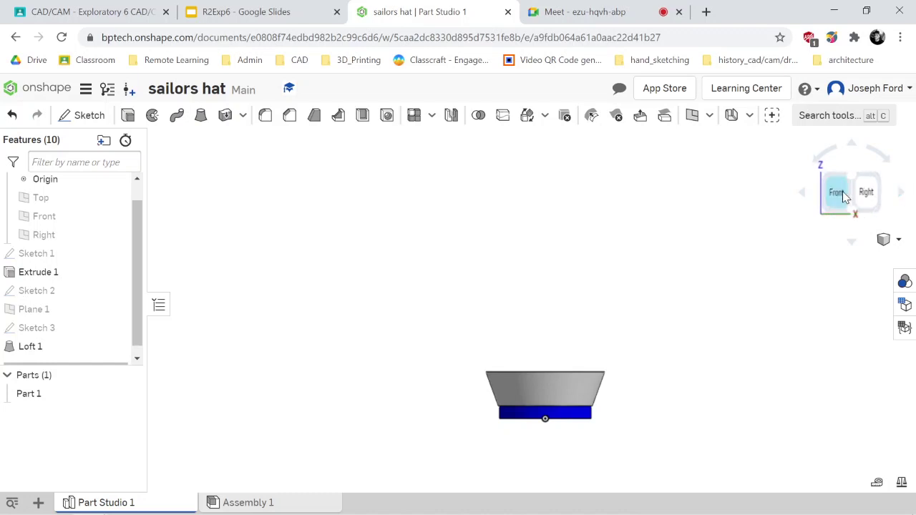
pyautogui.press('f')
pyautogui.scroll(-8, 593, 446)
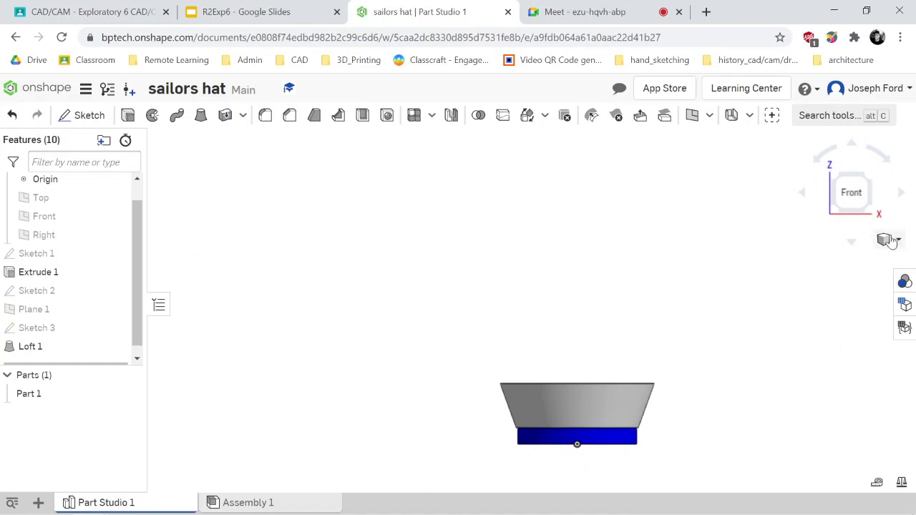
pyautogui.click(850, 195)
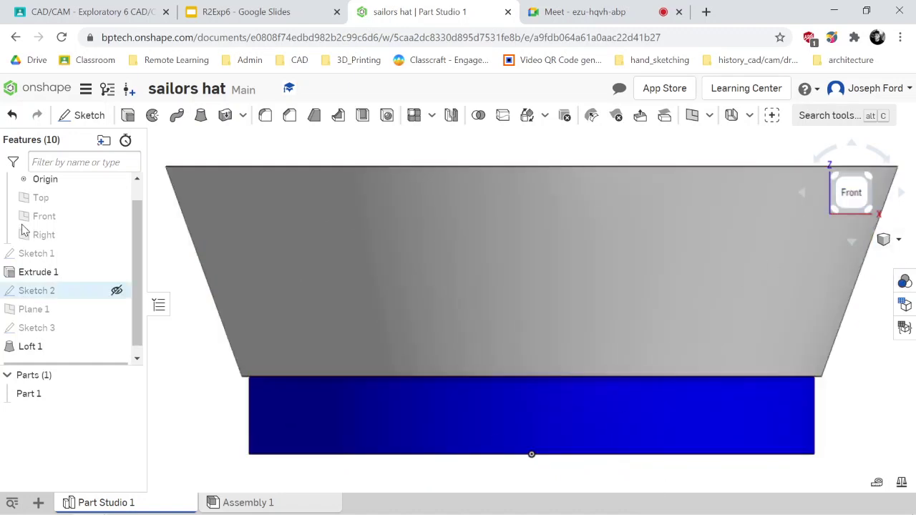
# - Show the Front plane and start a new sketch on it
pyautogui.moveTo(43, 216)
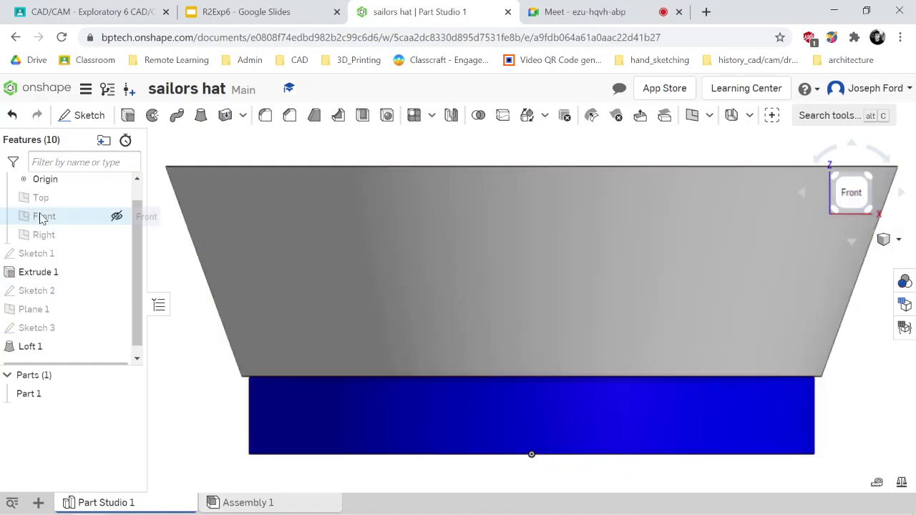
pyautogui.click(117, 217)
pyautogui.scroll(-10, 425, 357)
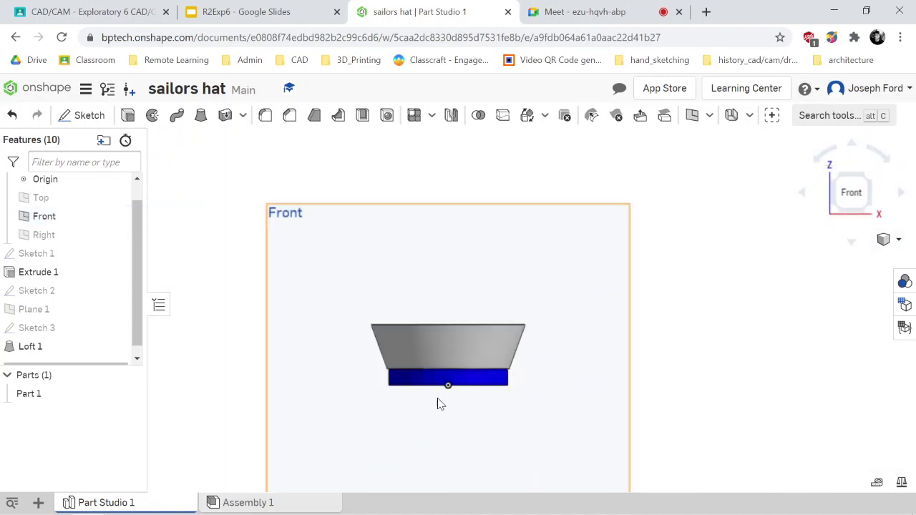
pyautogui.scroll(1, 442, 422)
pyautogui.scroll(5, 443, 447)
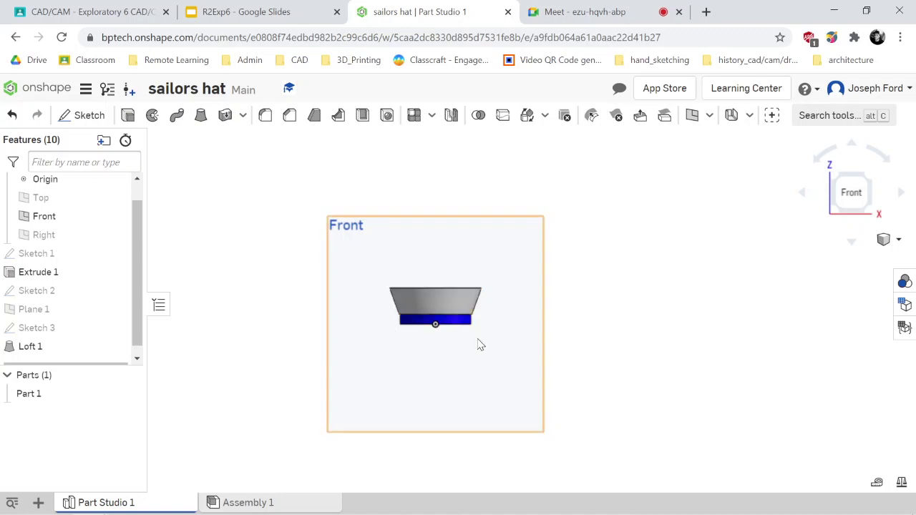
pyautogui.click(86, 117)
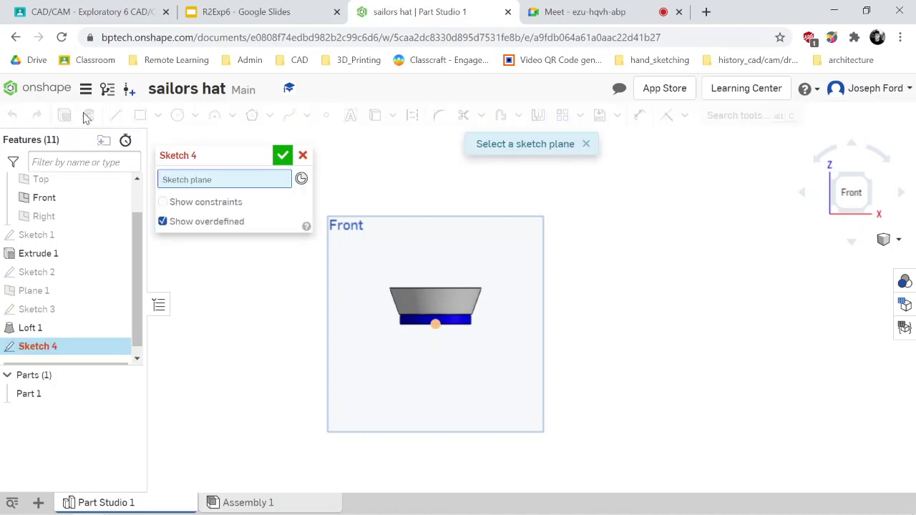
pyautogui.click(377, 238)
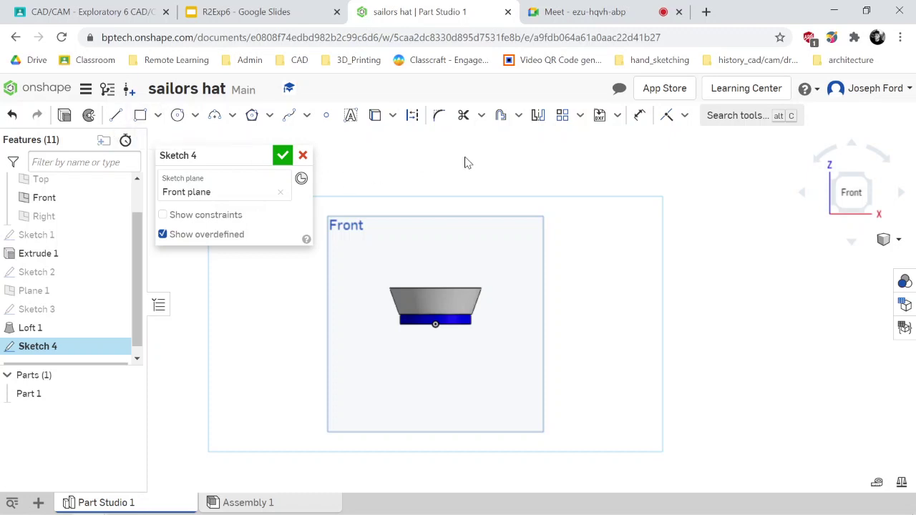
# - Draw a vertical construction line through the origin, running from above the crown to well below the blue band
pyautogui.press('l')
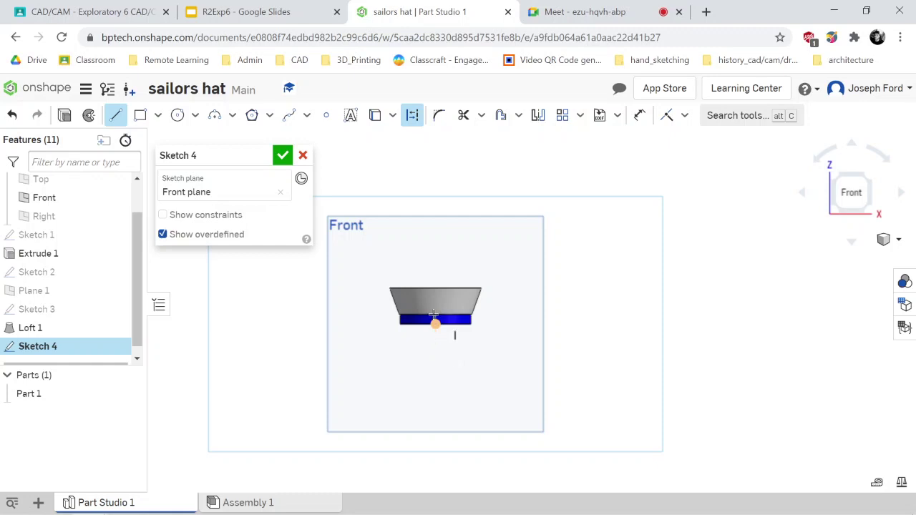
pyautogui.click(434, 251)
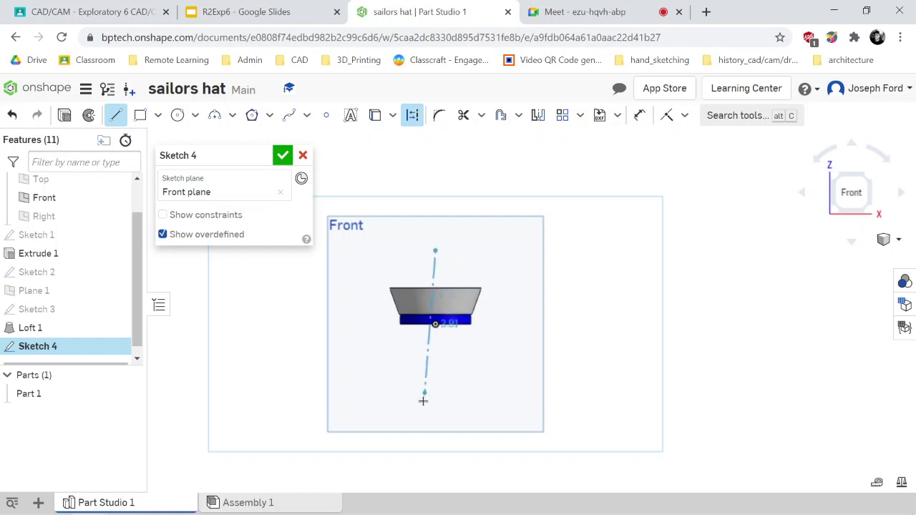
pyautogui.click(435, 452)
pyautogui.press('Escape')
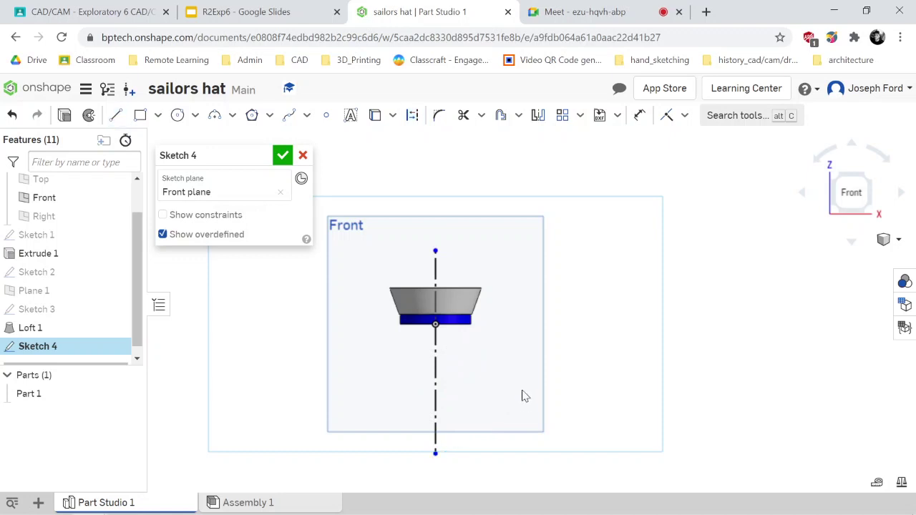
# - Sketch a circle about 6.61 in across, centered low on the construction line, its arc passing near the blue band's two lower corners
pyautogui.scroll(-2, 456, 386)
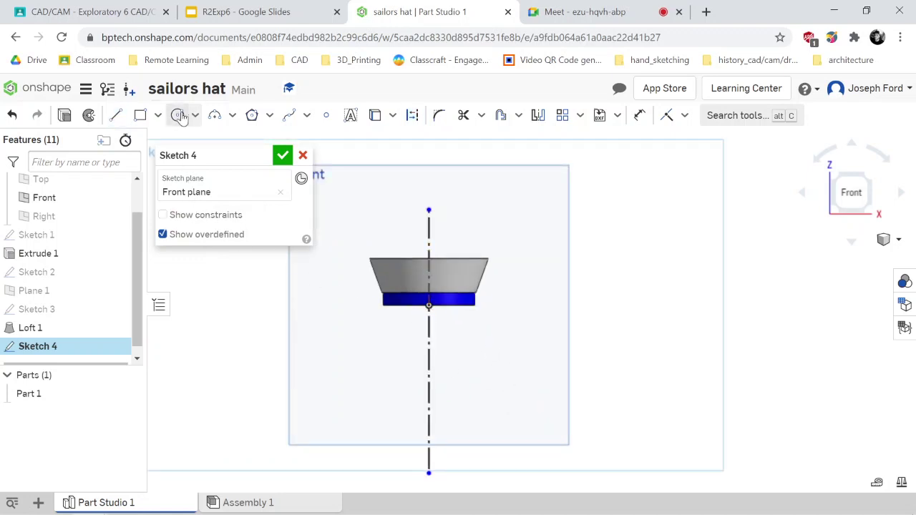
pyautogui.scroll(3, 438, 474)
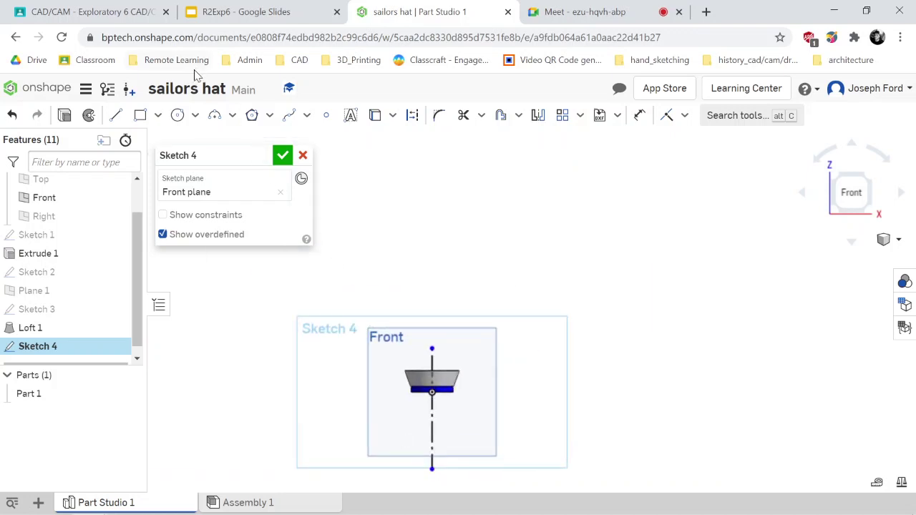
pyautogui.click(181, 117)
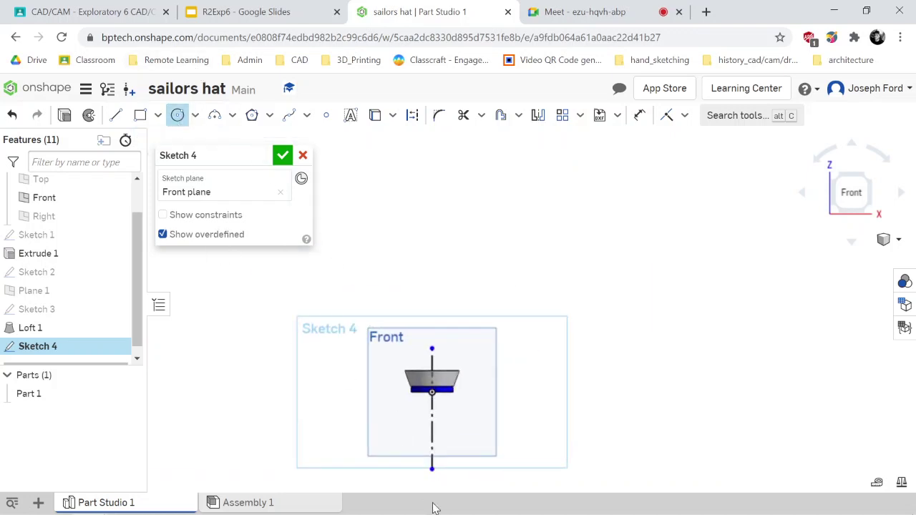
pyautogui.scroll(-3, 436, 481)
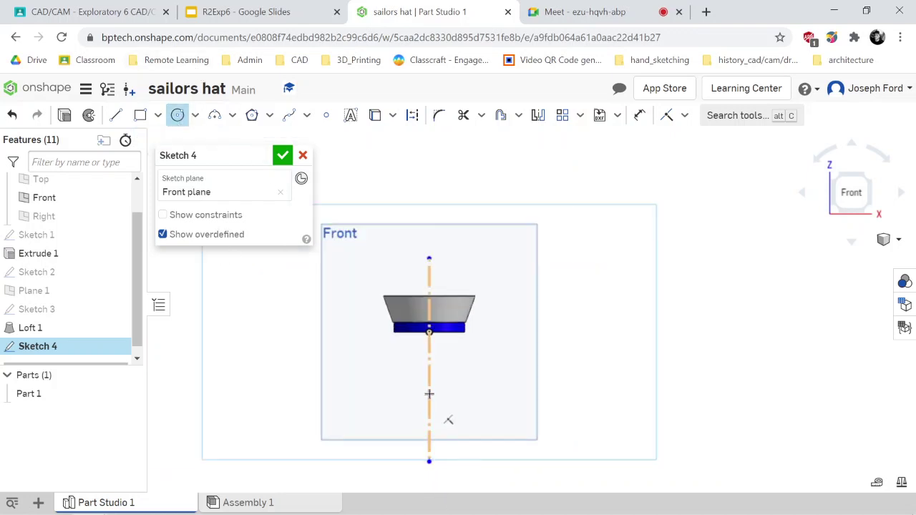
pyautogui.click(431, 446)
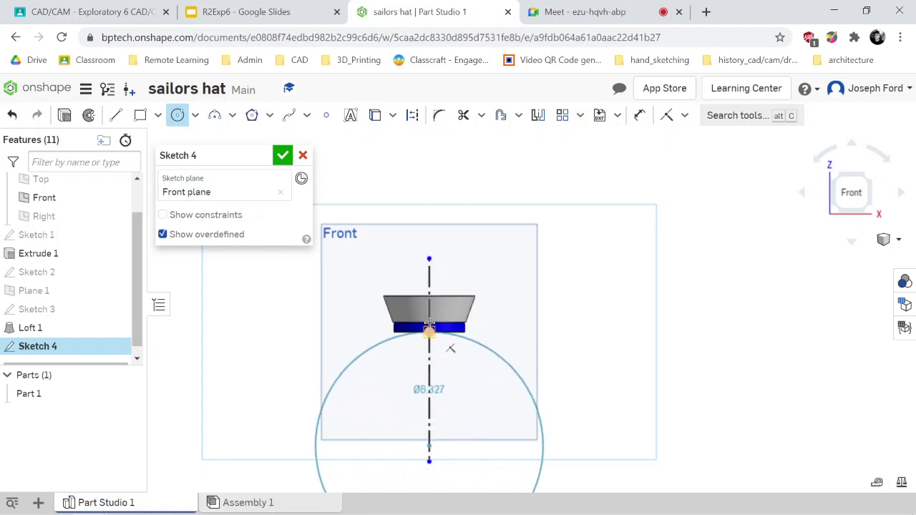
pyautogui.scroll(2, 429, 328)
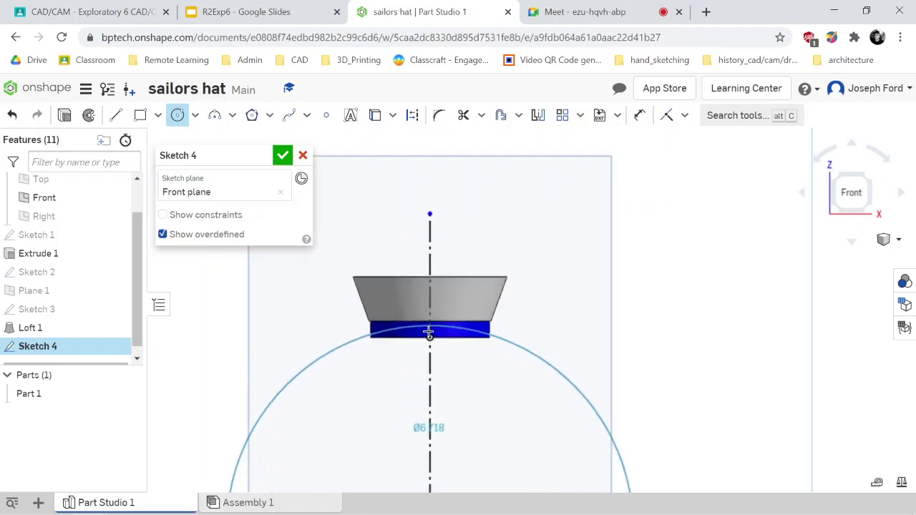
pyautogui.scroll(3, 429, 331)
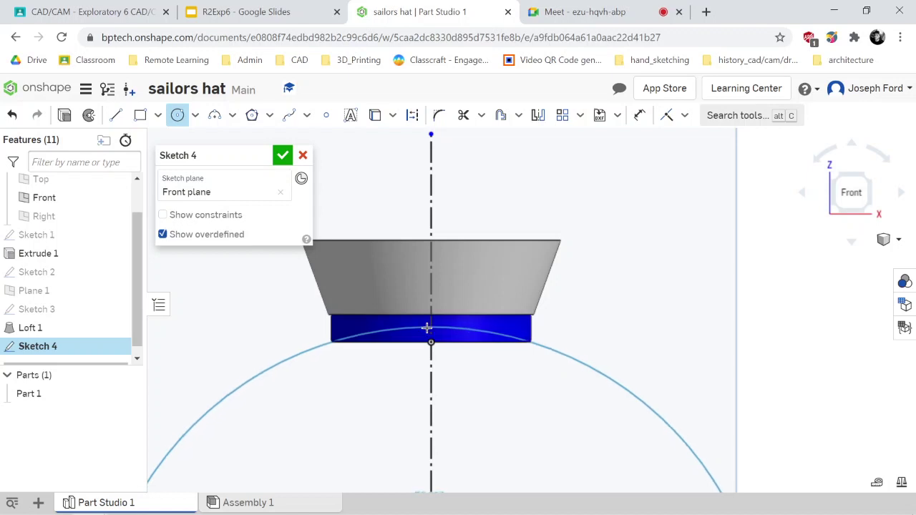
pyautogui.scroll(3, 428, 328)
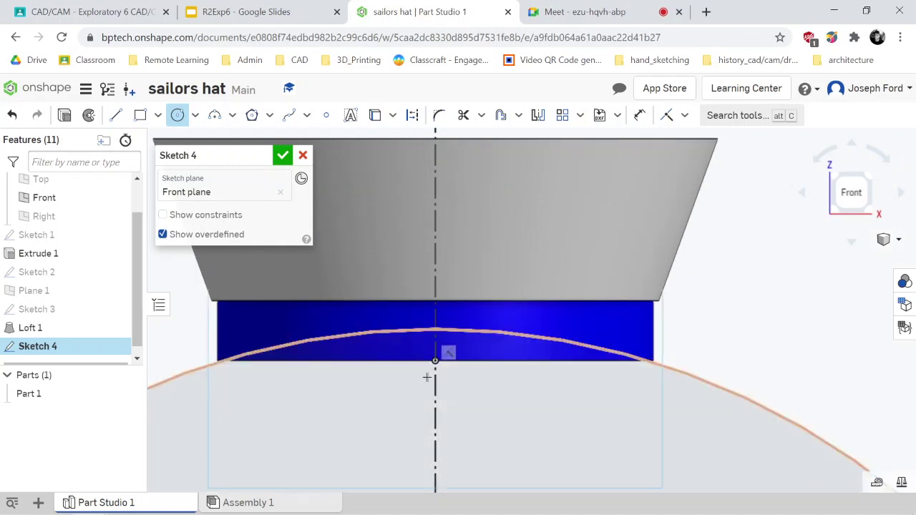
pyautogui.scroll(-5, 423, 429)
pyautogui.scroll(4, 422, 432)
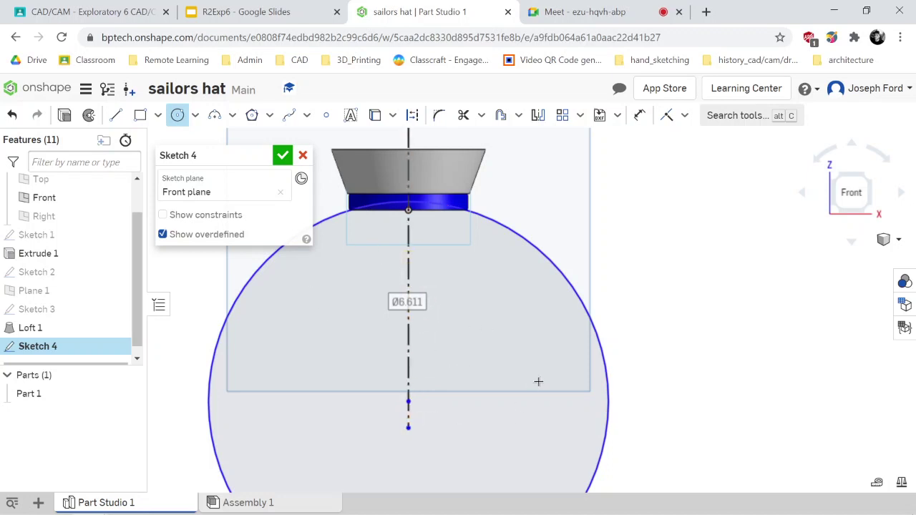
# - Sketch a slightly smaller circle concentric with the large one, its arc just below the first inside the blue band
pyautogui.click(408, 401)
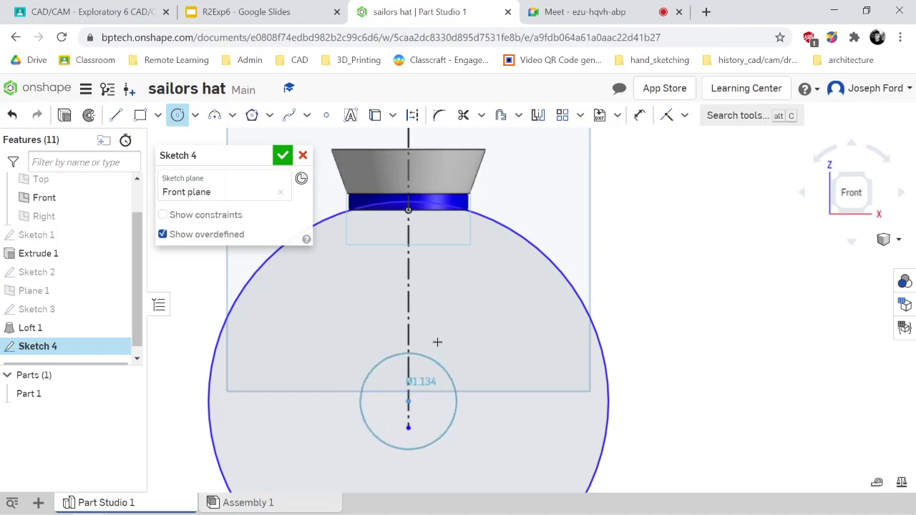
pyautogui.scroll(3, 408, 209)
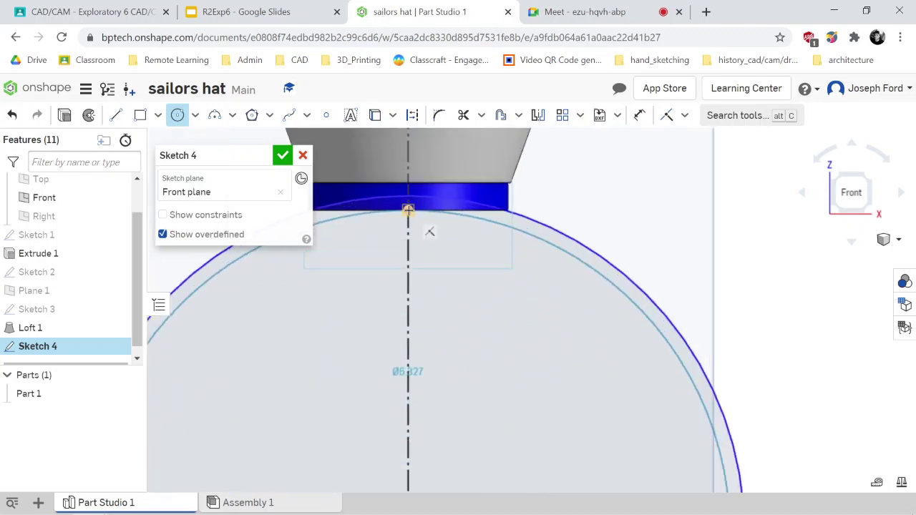
pyautogui.scroll(3, 408, 209)
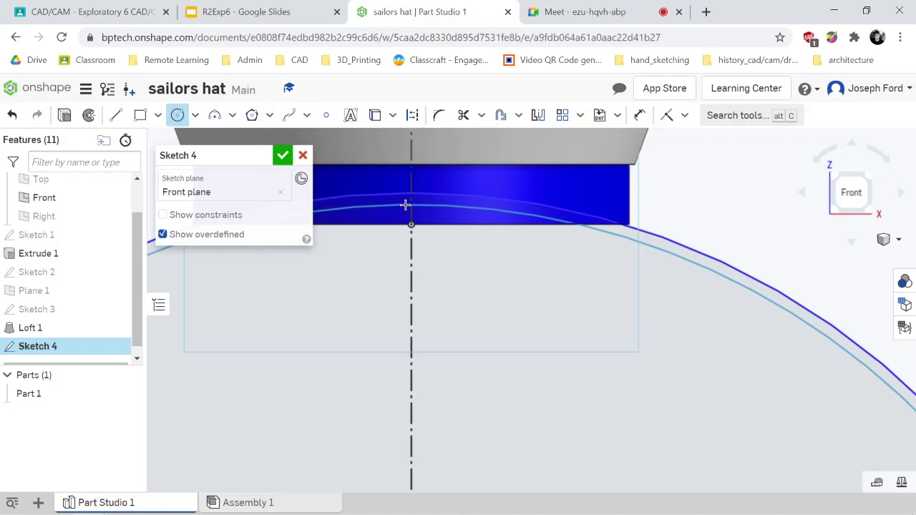
pyautogui.click(405, 206)
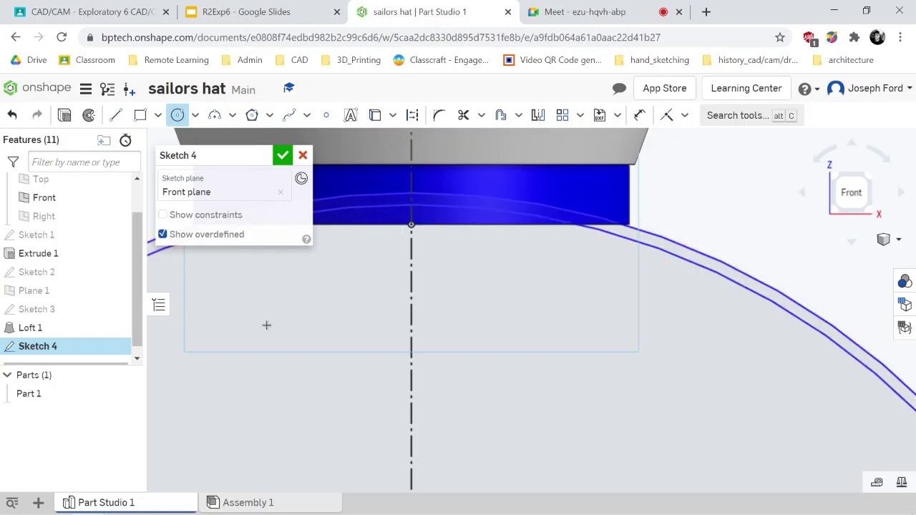
# - Connect the two circles with a vertical line about 0.056 in long at the blue band's lower left corner
pyautogui.scroll(-5, 259, 328)
pyautogui.scroll(2, 249, 322)
pyautogui.scroll(3, 246, 313)
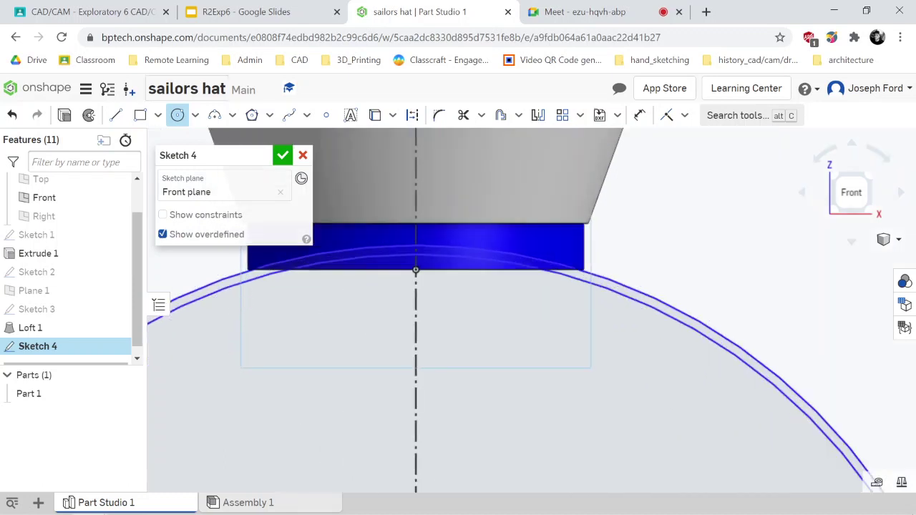
pyautogui.click(116, 115)
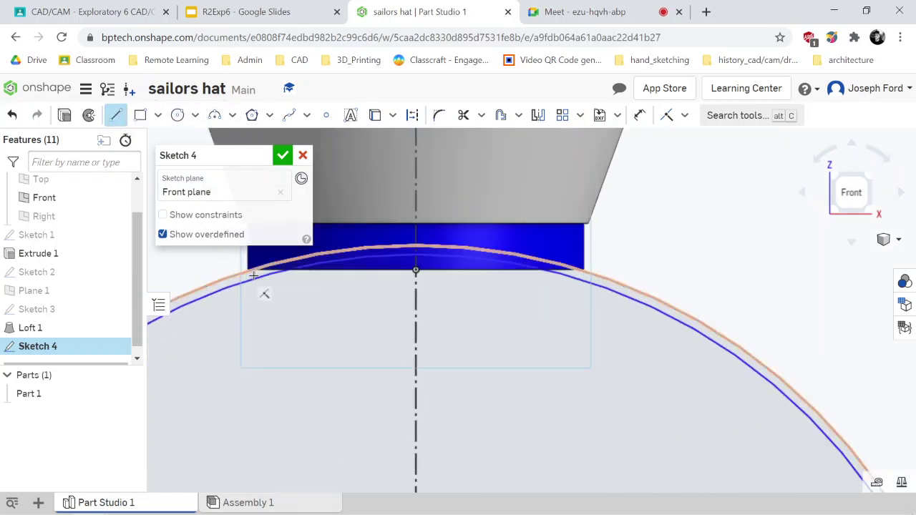
pyautogui.scroll(5, 252, 276)
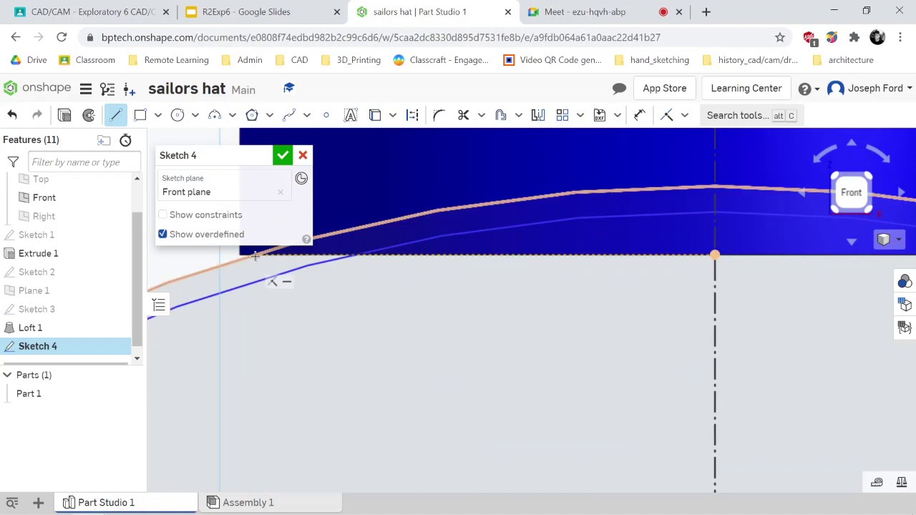
pyautogui.click(250, 258)
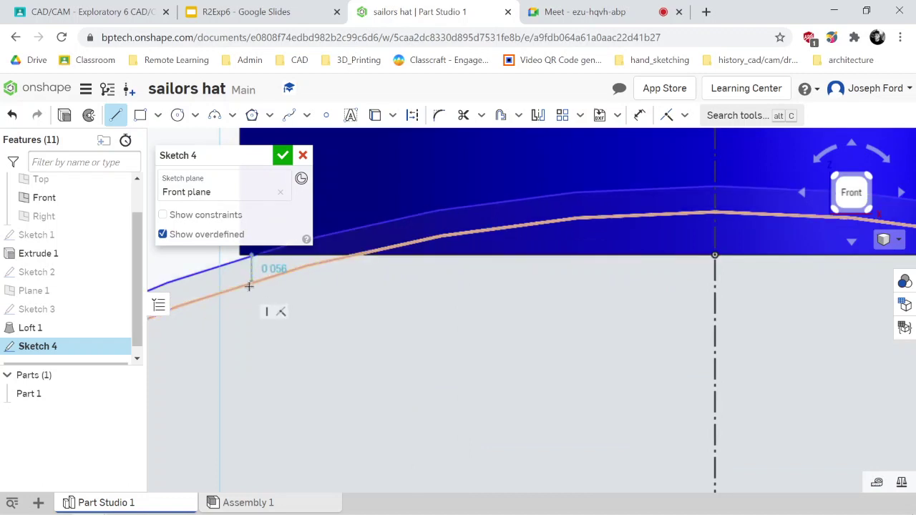
pyautogui.click(250, 284)
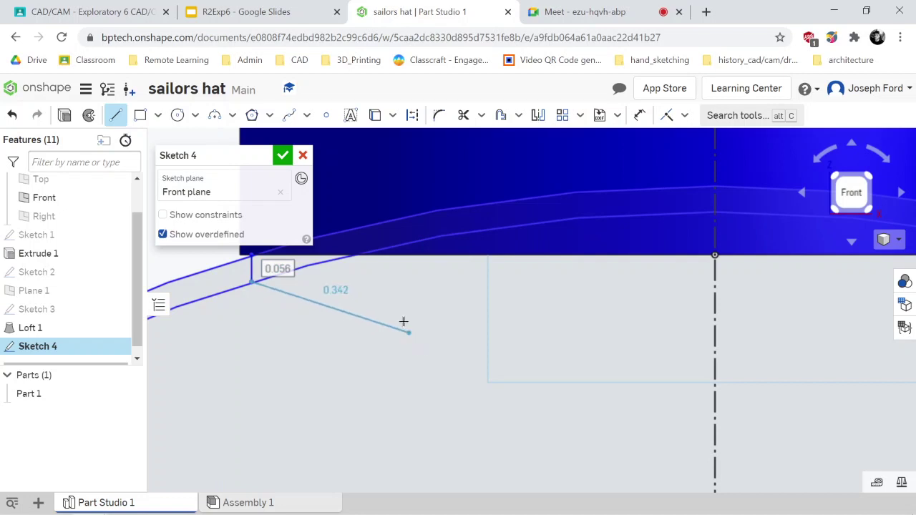
pyautogui.press('Escape')
# - Connect the two circles with a vertical line about 0.053 in long at the blue band's lower right corner
pyautogui.scroll(-5, 408, 331)
pyautogui.scroll(2, 590, 396)
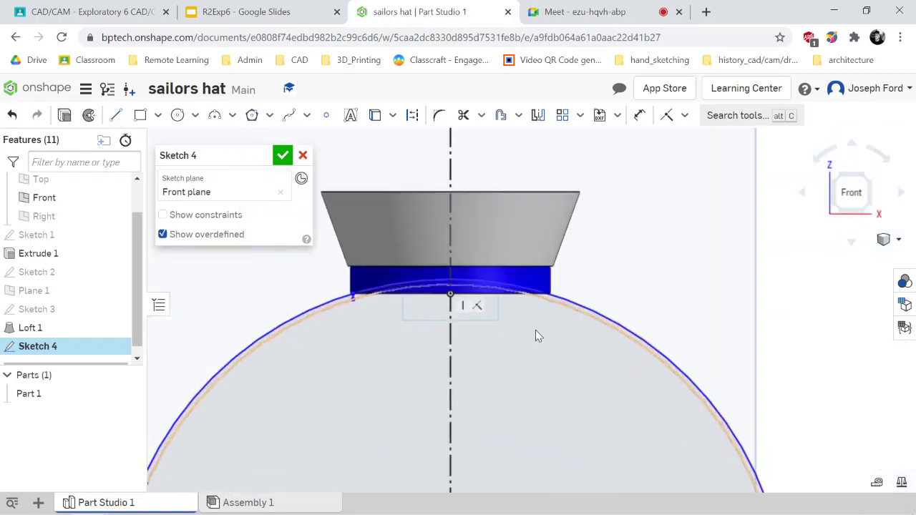
pyautogui.press('l')
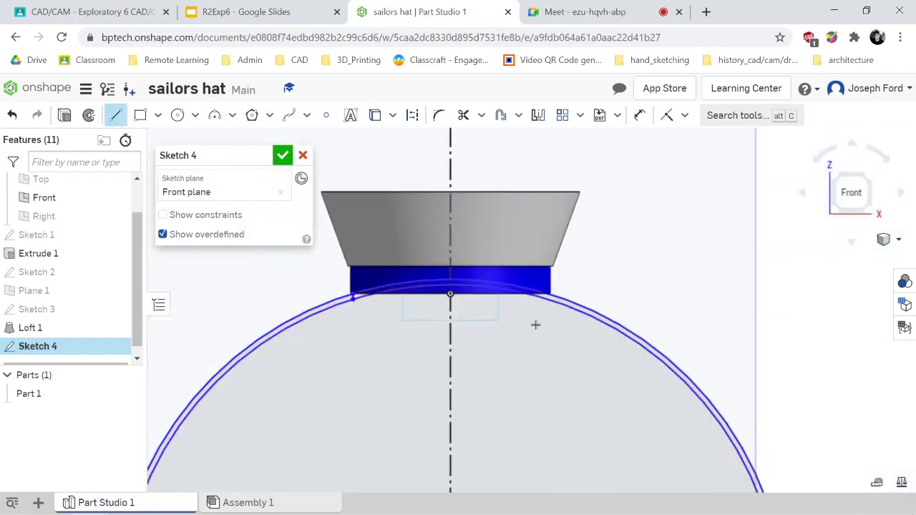
pyautogui.scroll(5, 551, 306)
pyautogui.click(551, 282)
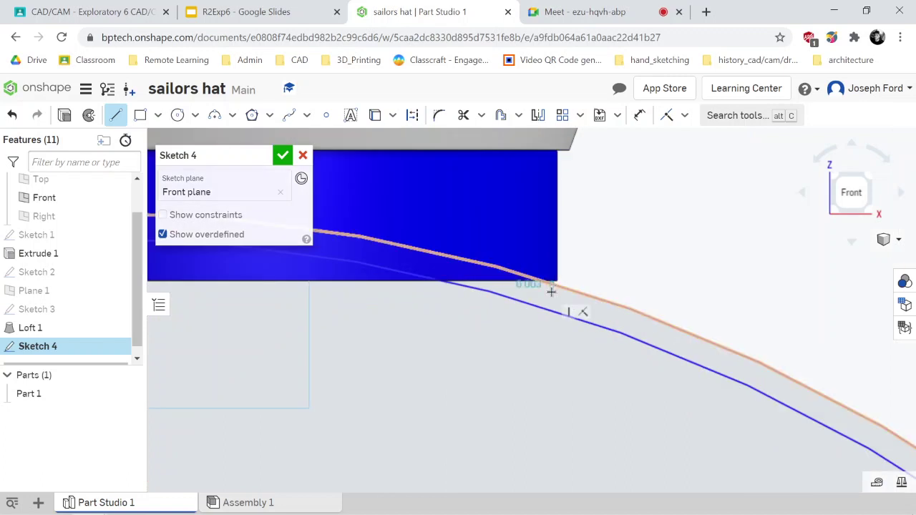
pyautogui.click(553, 310)
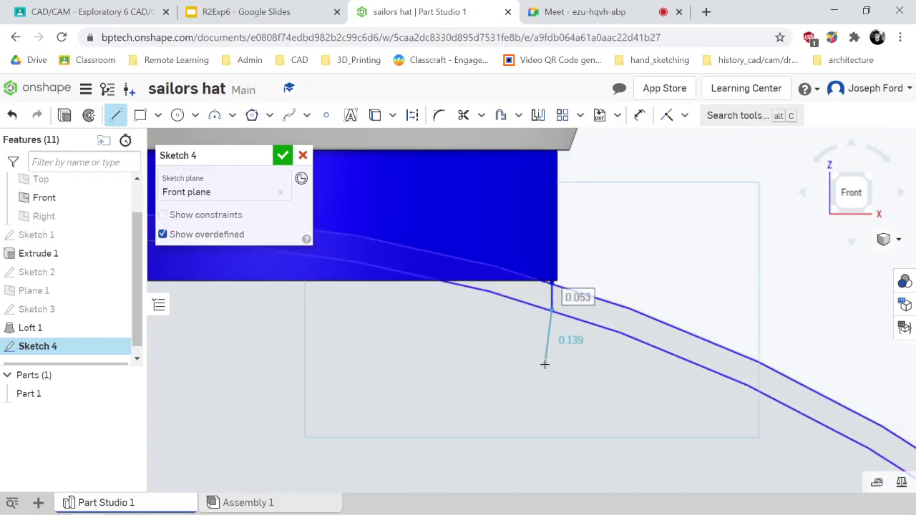
pyautogui.press('Escape')
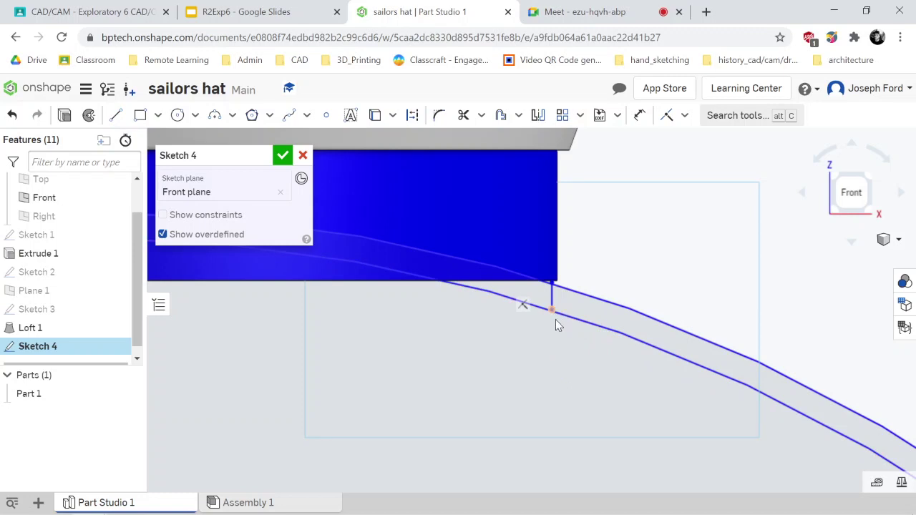
pyautogui.click(555, 319)
# - Trim both circles outside the two short vertical lines, leaving a thin closed arched strip across the band
pyautogui.scroll(-5, 278, 425)
pyautogui.click(249, 421)
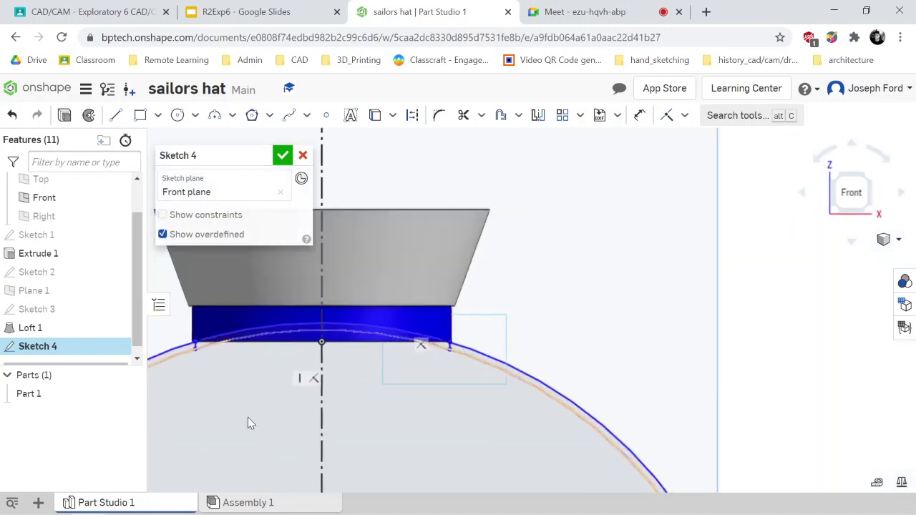
pyautogui.scroll(4, 443, 368)
pyautogui.press('m')
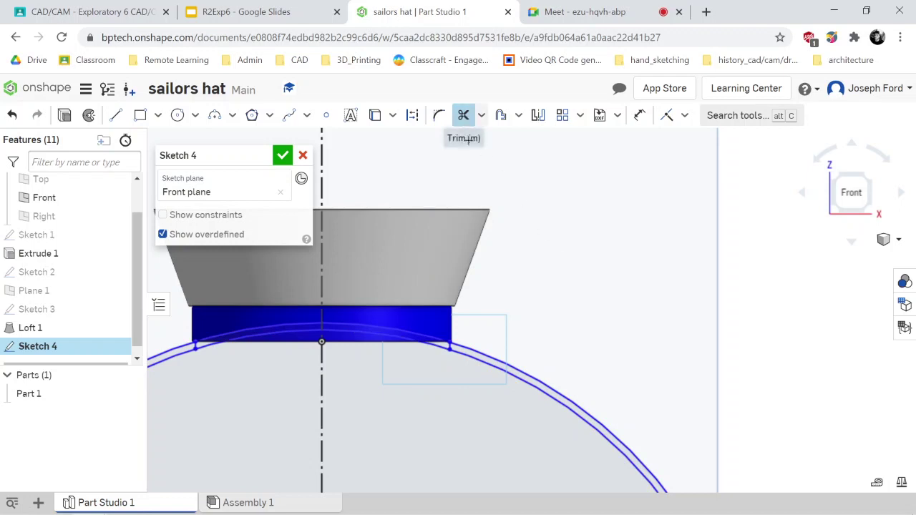
pyautogui.click(526, 371)
pyautogui.click(518, 375)
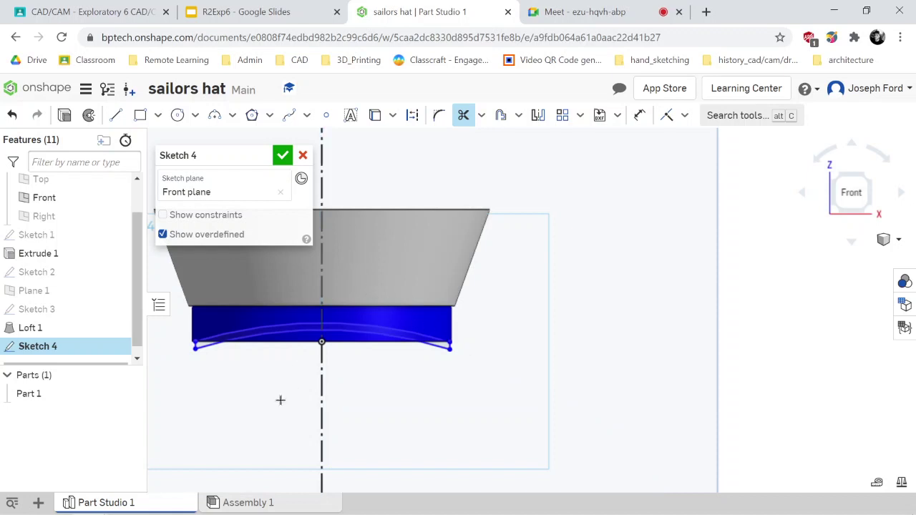
# - Extrude the arched strip sketch forward to a depth of 1.6 in as a new part, forming the hat's visor
pyautogui.click(64, 115)
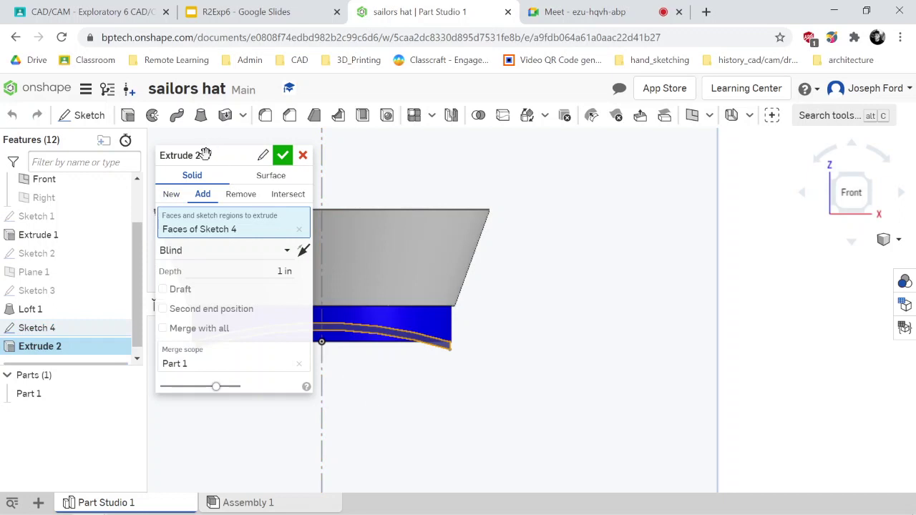
pyautogui.moveTo(200, 156); pyautogui.dragTo(641, 194)
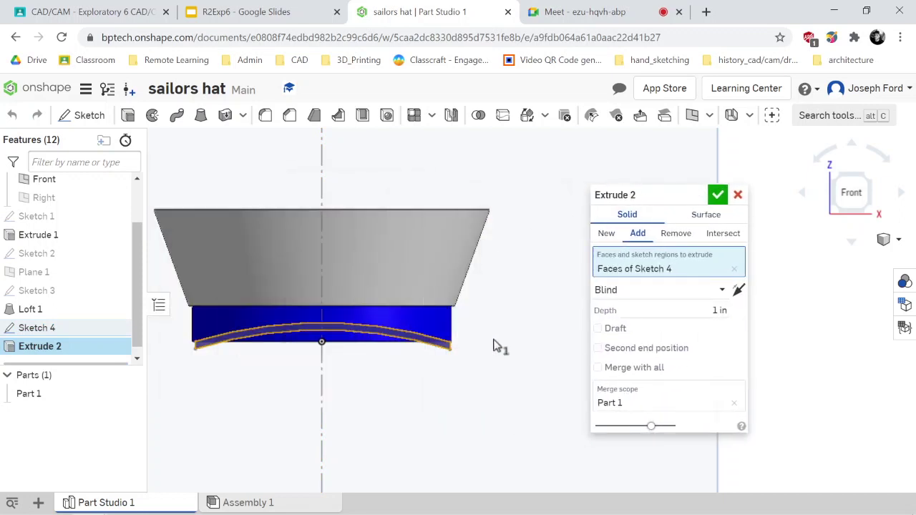
pyautogui.hotkey('shift', '3')
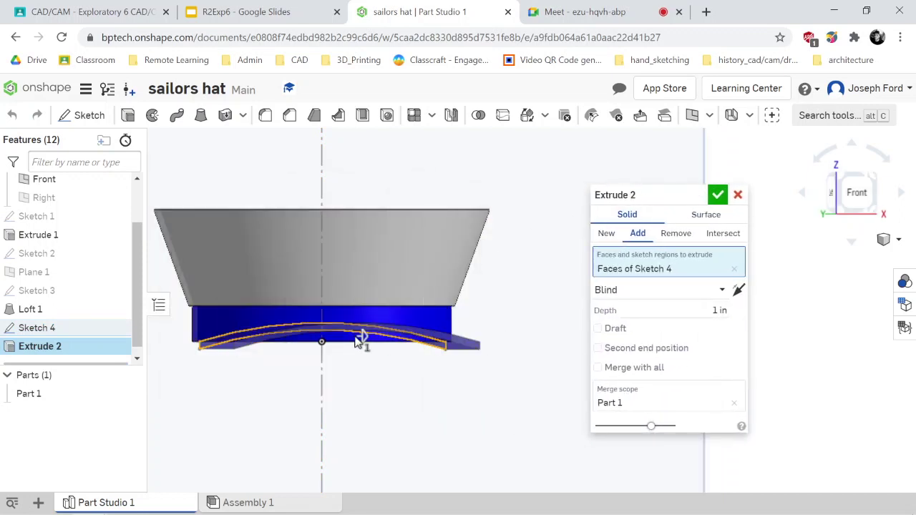
pyautogui.hotkey('shift', '1')
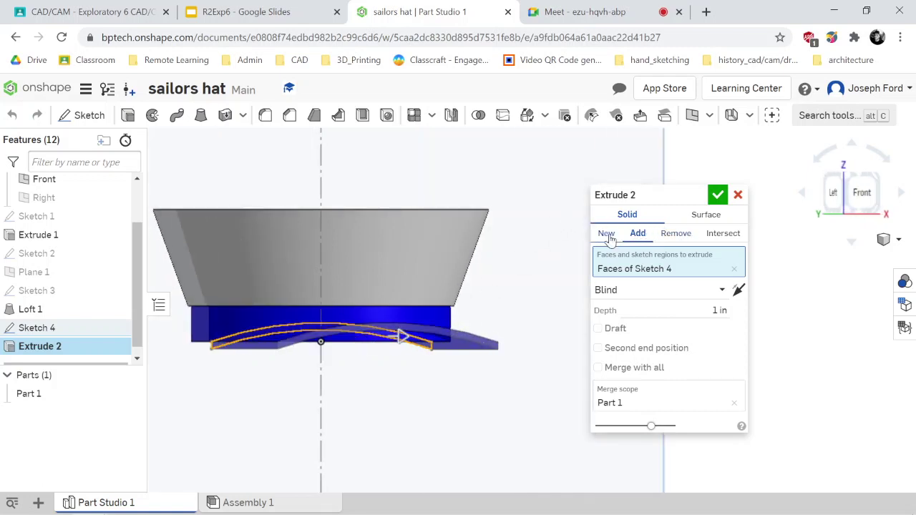
pyautogui.click(607, 234)
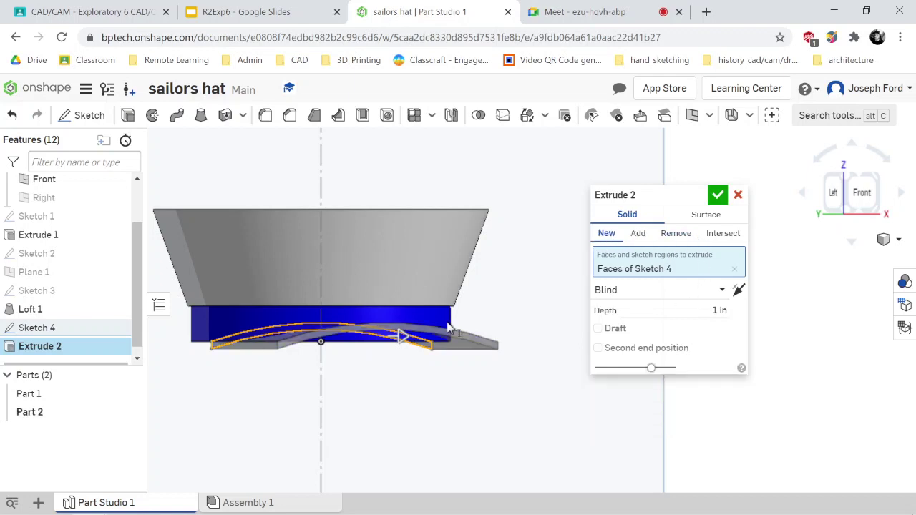
pyautogui.scroll(-3, 279, 390)
pyautogui.hotkey('shift', '7')
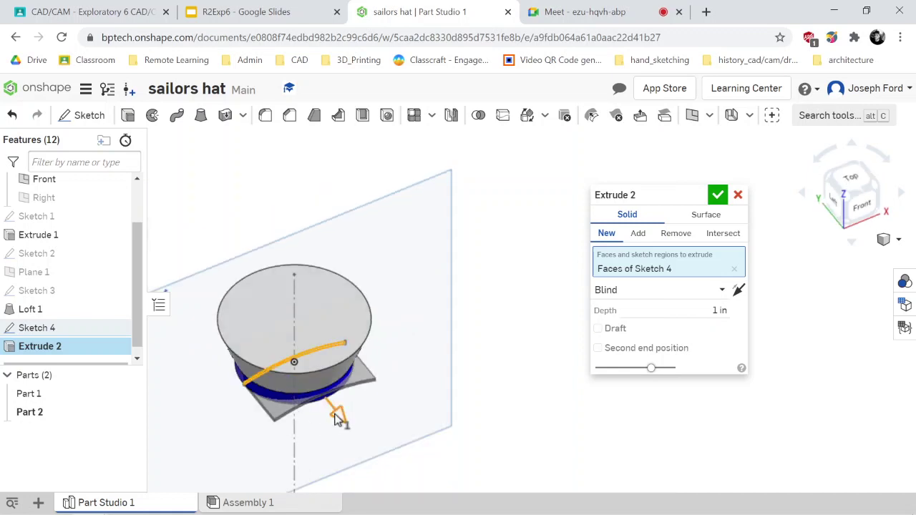
pyautogui.moveTo(349, 430); pyautogui.dragTo(358, 433)
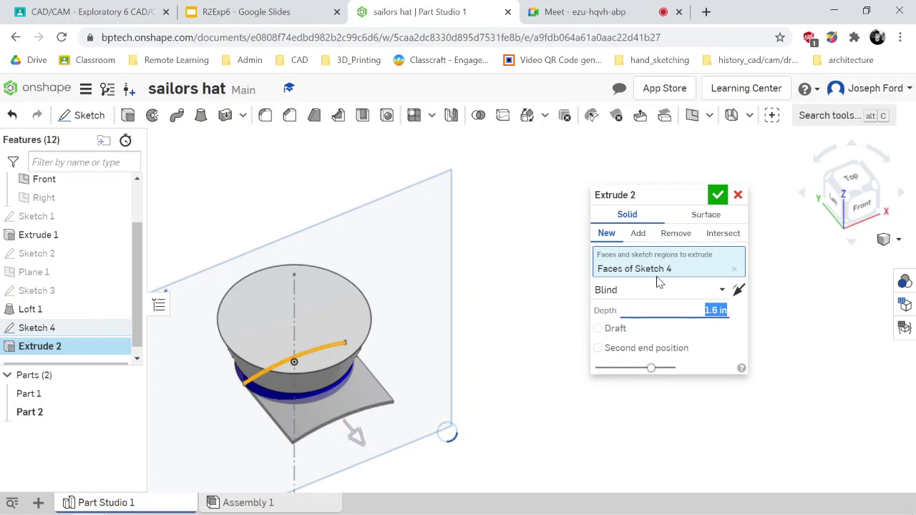
pyautogui.click(717, 195)
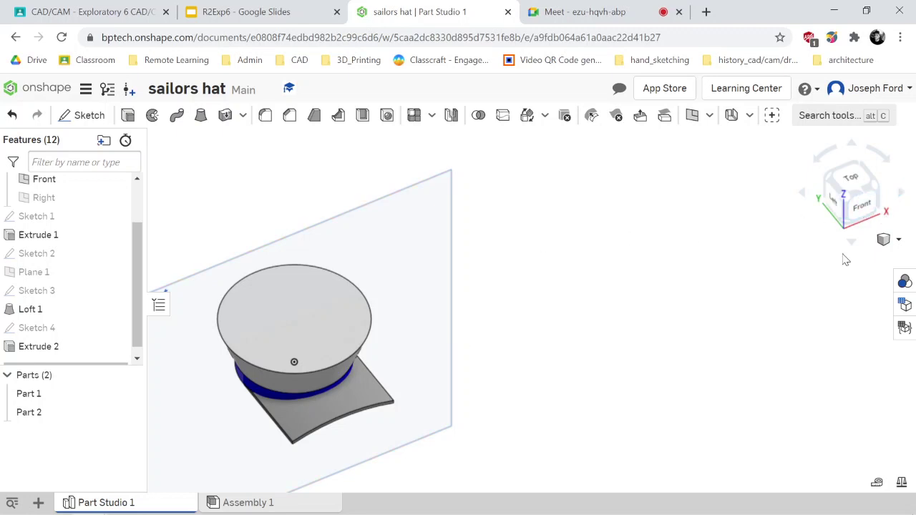
# - Change the appearance of the extruded visor, Part 2, to black
pyautogui.click(862, 206)
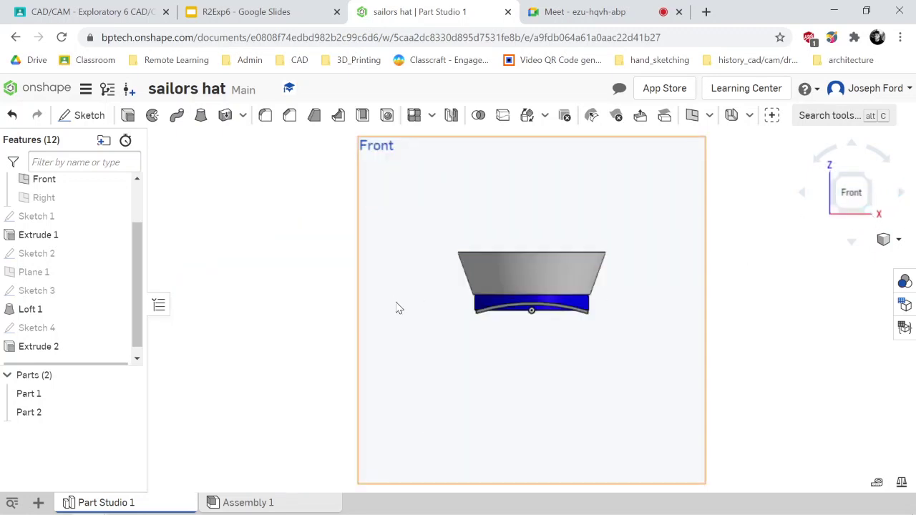
pyautogui.moveTo(399, 308); pyautogui.dragTo(426, 315, button='right')
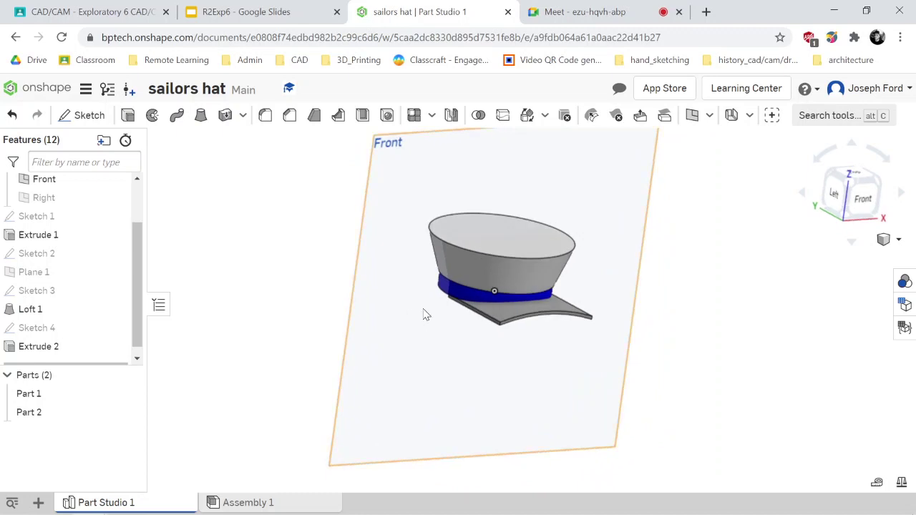
pyautogui.scroll(-3, 528, 302)
pyautogui.scroll(1, 528, 303)
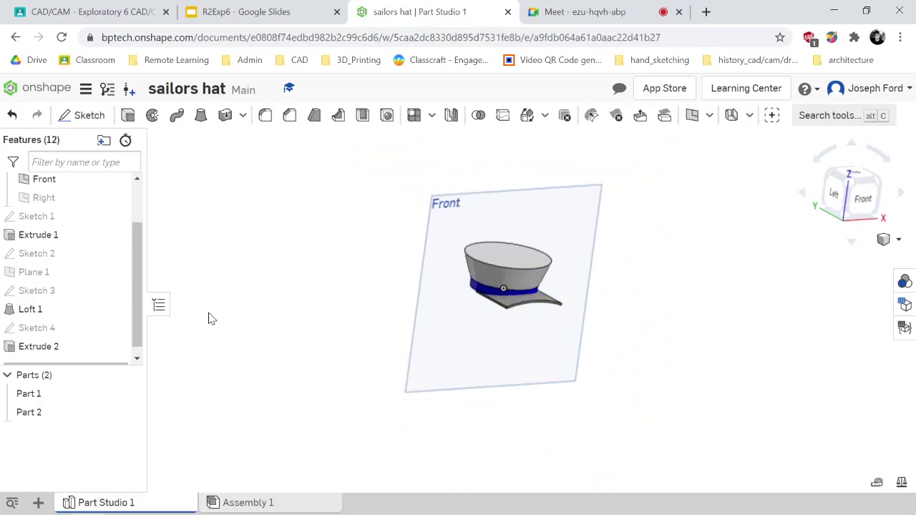
pyautogui.rightClick(58, 420)
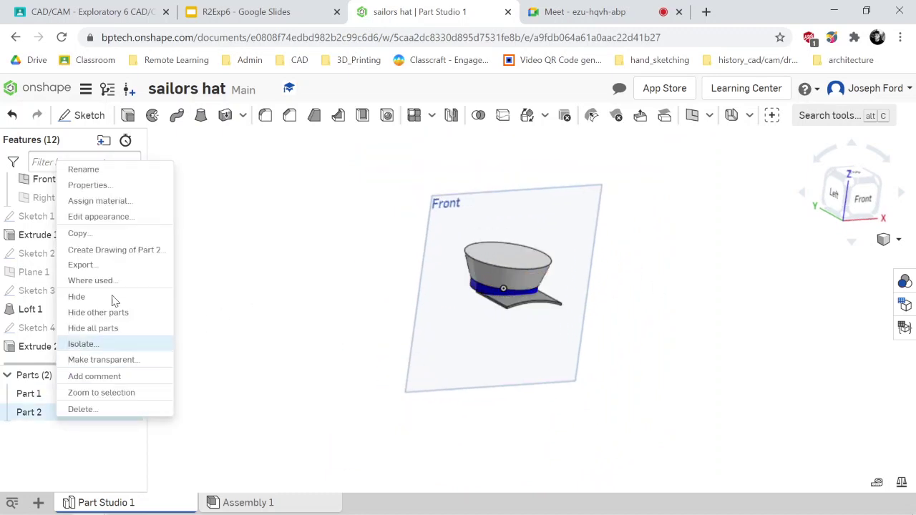
pyautogui.click(138, 223)
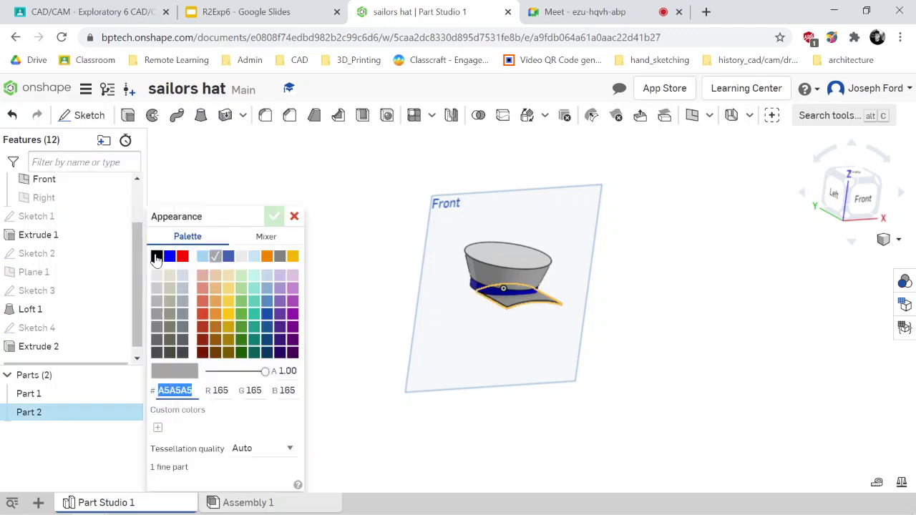
pyautogui.click(156, 256)
pyautogui.click(274, 216)
# - Hide the Front plane and the origin so only the hat is displayed
pyautogui.scroll(2, 551, 336)
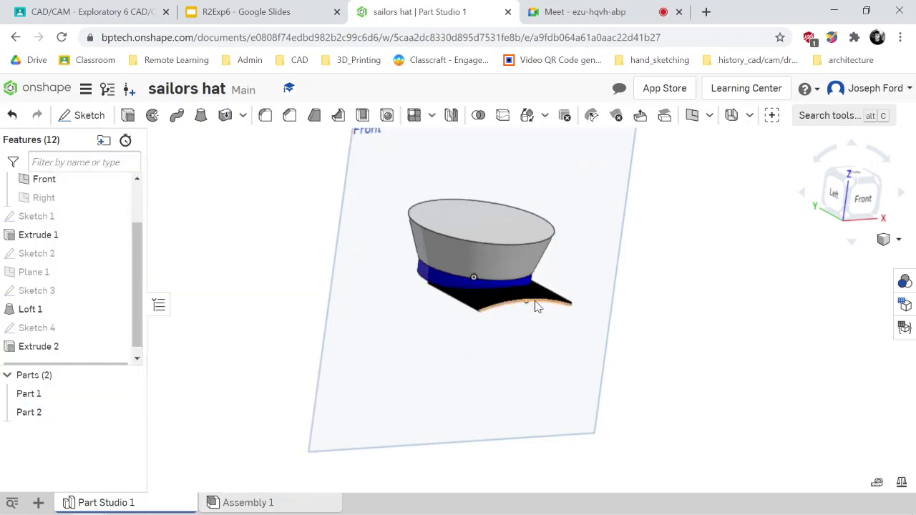
pyautogui.scroll(2, 537, 306)
pyautogui.scroll(-3, 180, 267)
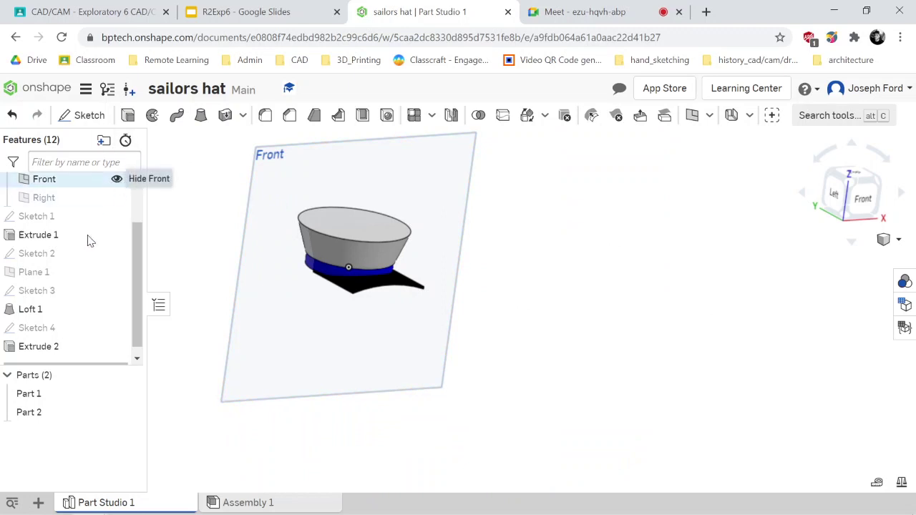
pyautogui.scroll(2, 81, 190)
pyautogui.click(116, 201)
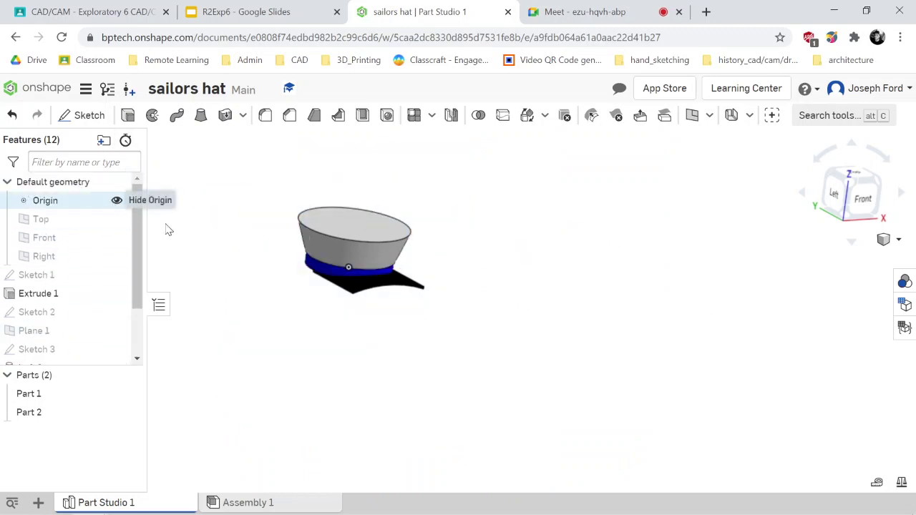
pyautogui.scroll(1, 272, 268)
# - Examine the hat from the sides, above and below, including where the black visor meets the blue band
pyautogui.press('Left')
pyautogui.press('Left')
pyautogui.press('Left')
pyautogui.press('Left')
pyautogui.press('Left')
pyautogui.press('Left')
pyautogui.press('Left')
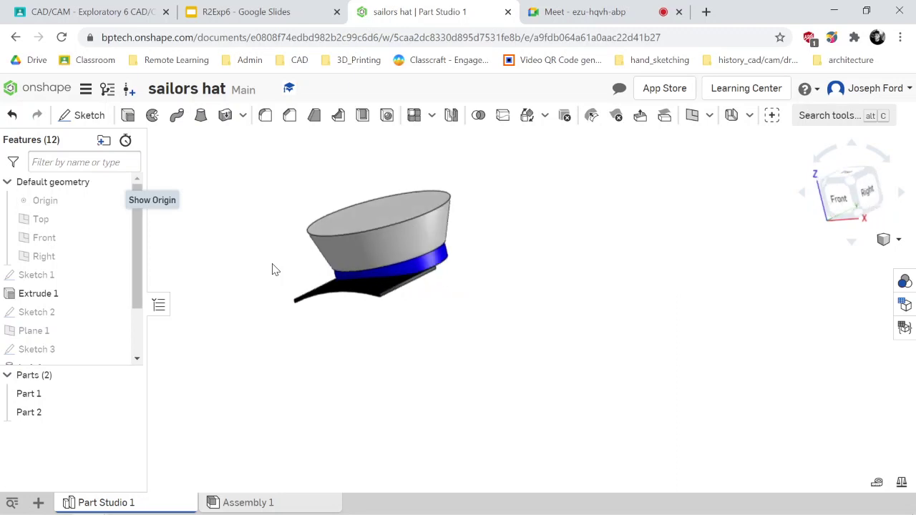
pyautogui.press('Up')
pyautogui.press('Up')
pyautogui.press('Up')
pyautogui.press('Up')
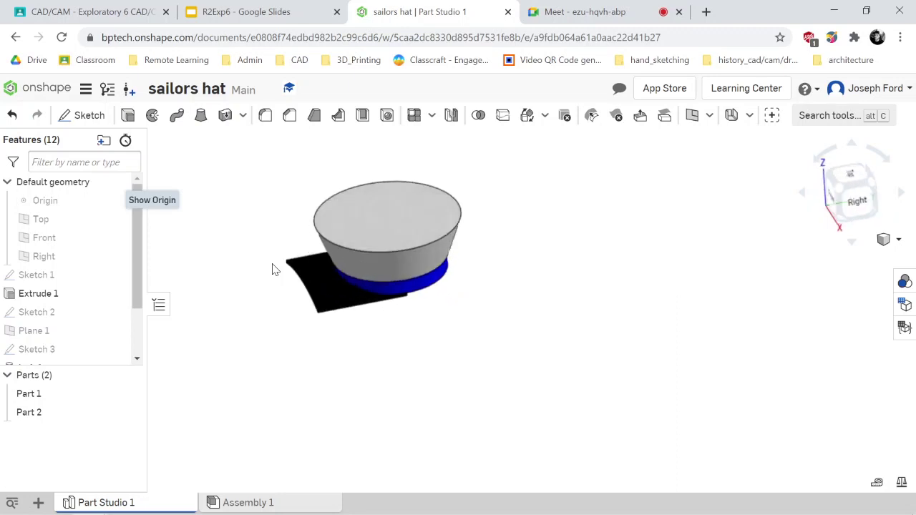
pyautogui.press('Right')
pyautogui.press('Right')
pyautogui.press('Down')
pyautogui.press('Down')
pyautogui.press('Down')
pyautogui.press('Down')
pyautogui.press('Down')
pyautogui.press('Down')
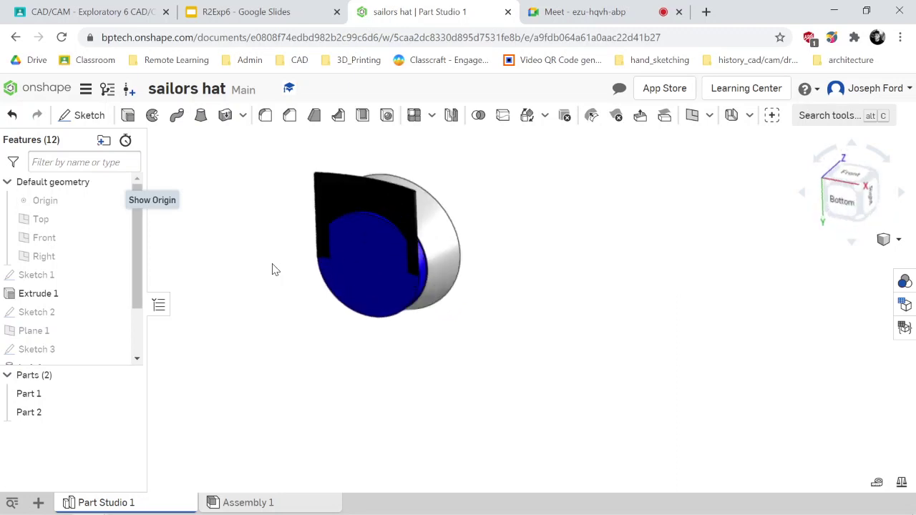
pyautogui.press('Up')
pyautogui.press('Up')
pyautogui.press('Up')
pyautogui.press('Up')
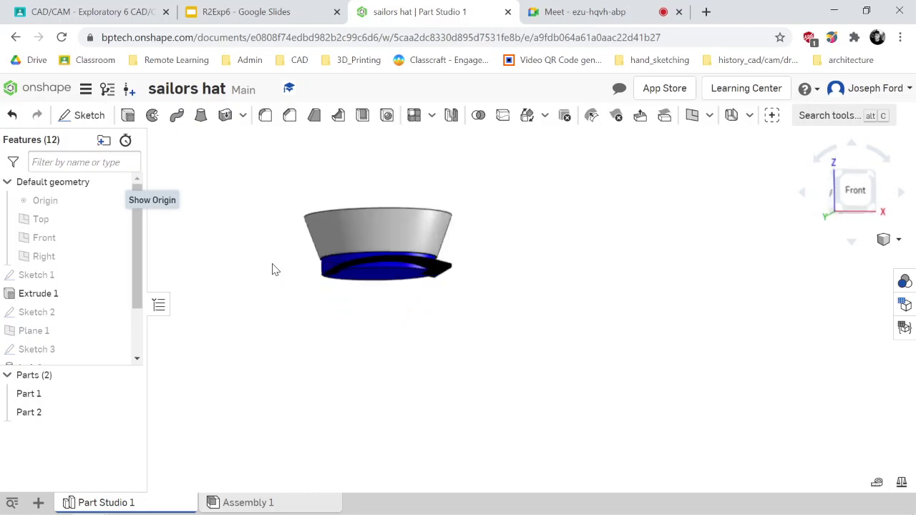
pyautogui.scroll(-5, 436, 284)
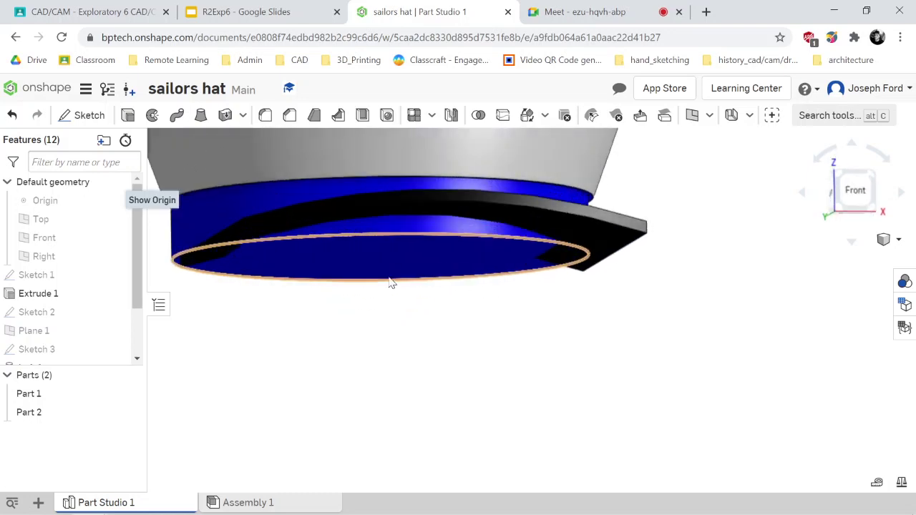
pyautogui.press('Up')
pyautogui.press('Up')
pyautogui.press('Up')
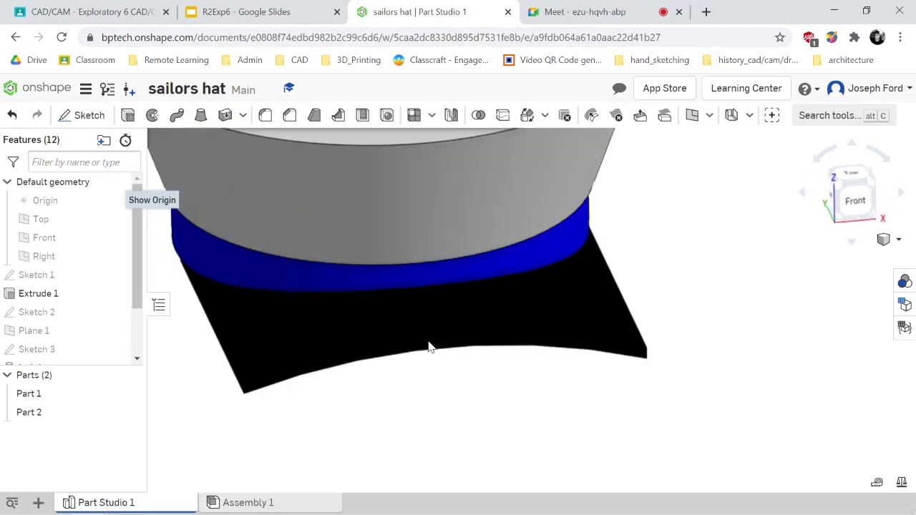
pyautogui.scroll(5, 430, 347)
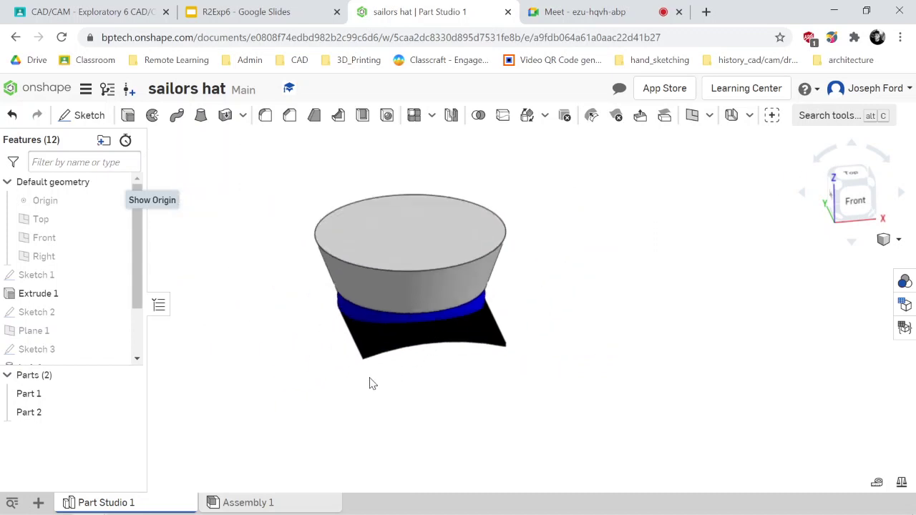
pyautogui.scroll(-2, 369, 384)
pyautogui.press('Right')
pyautogui.press('Right')
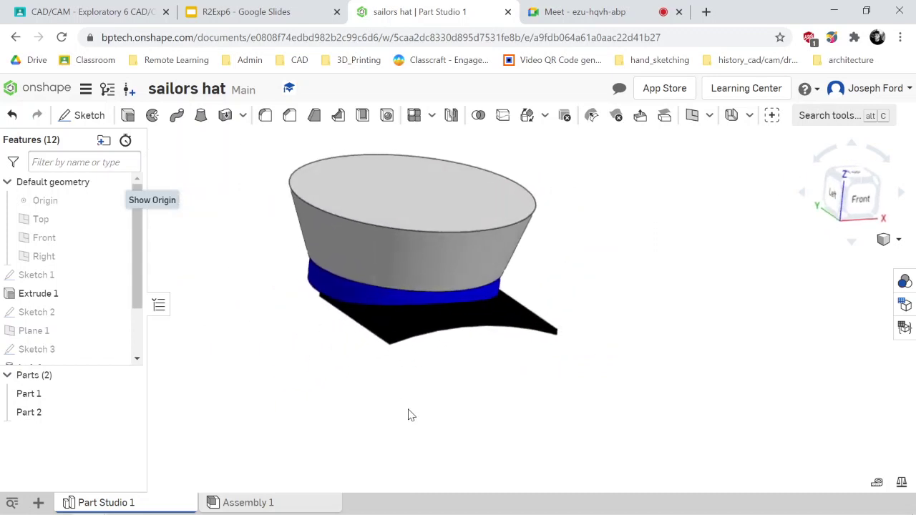
pyautogui.scroll(3, 411, 415)
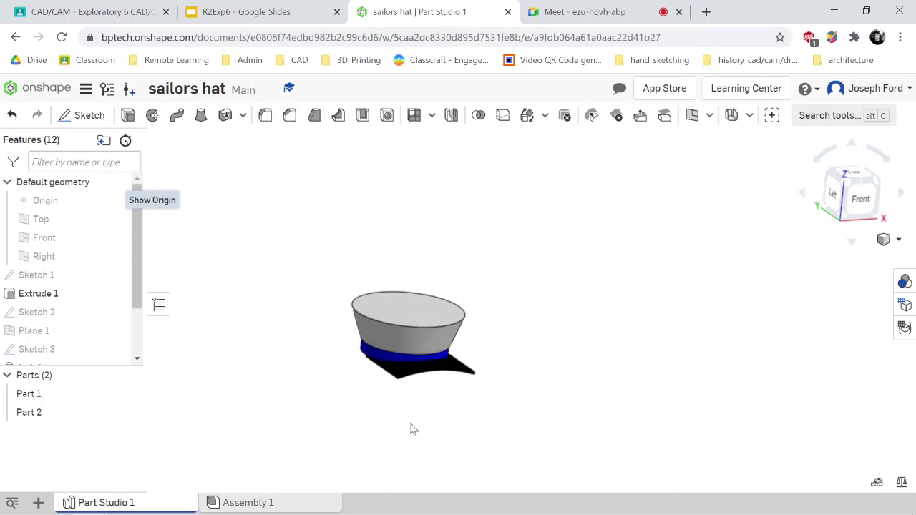
pyautogui.moveTo(423, 428)
pyautogui.mouseDown(button='right')
pyautogui.moveTo(411, 427)
pyautogui.moveTo(427, 428)
pyautogui.mouseUp(button='right')
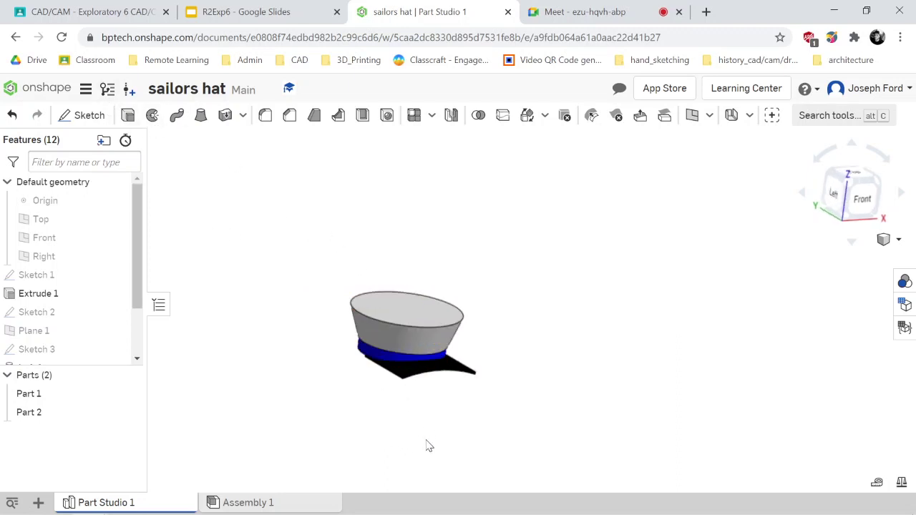
pyautogui.scroll(3, 339, 415)
pyautogui.scroll(-5, 269, 421)
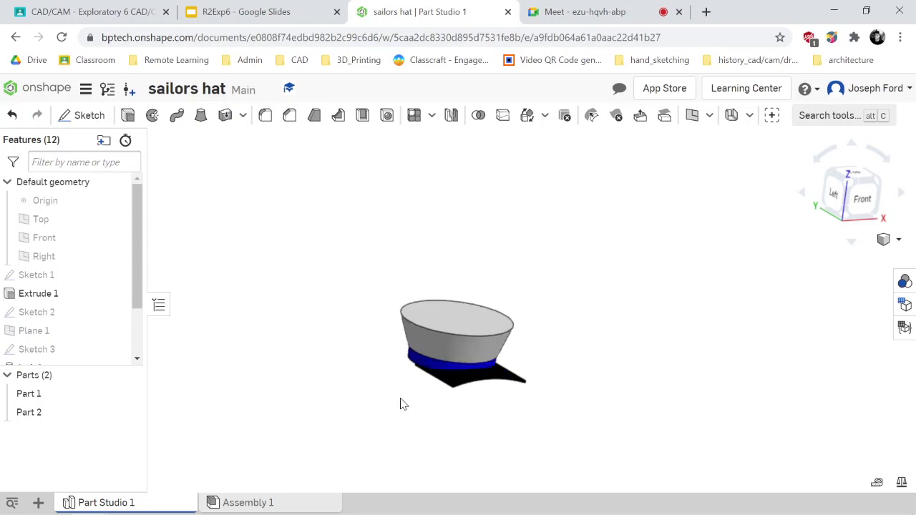
pyautogui.scroll(1, 461, 397)
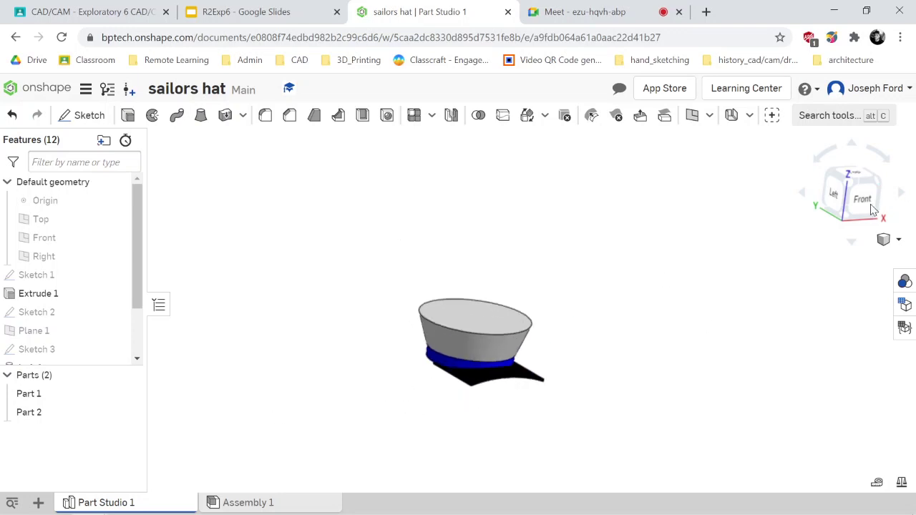
# - Display the hat shaded without edges and turn perspective on
pyautogui.click(896, 242)
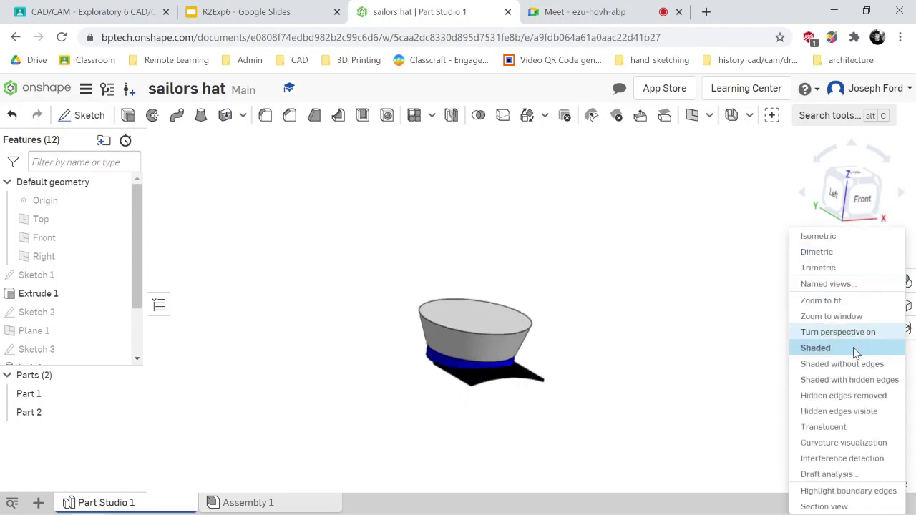
pyautogui.click(833, 365)
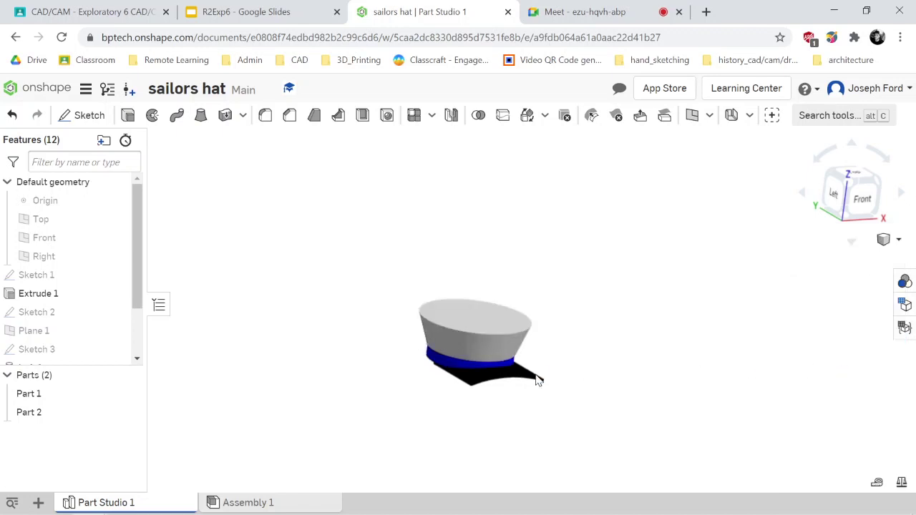
pyautogui.scroll(-1, 526, 369)
pyautogui.moveTo(590, 338)
pyautogui.mouseDown(button='right')
pyautogui.moveTo(599, 333)
pyautogui.moveTo(602, 343)
pyautogui.mouseUp(button='right')
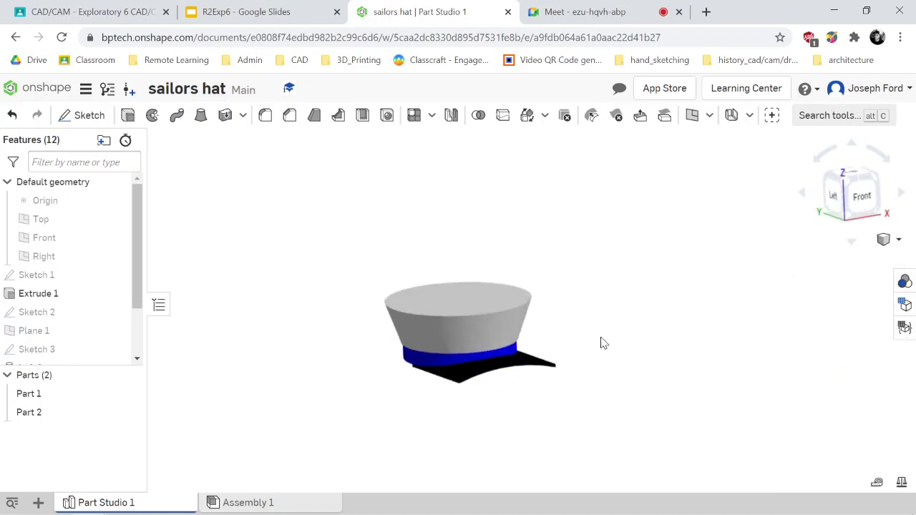
pyautogui.click(893, 240)
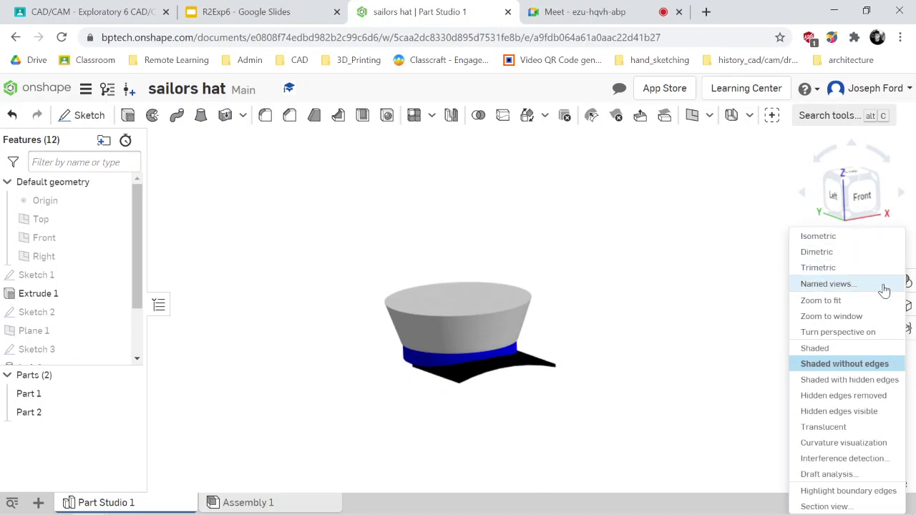
pyautogui.click(856, 333)
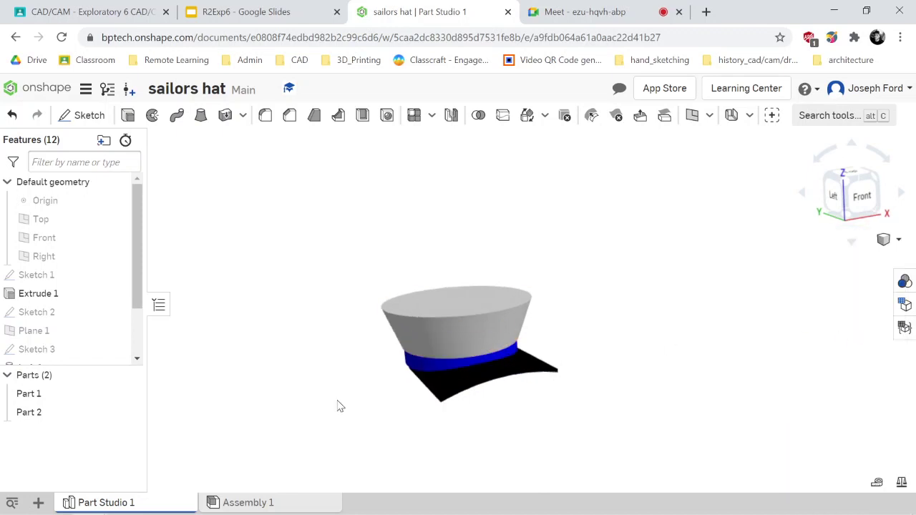
# - Examine the edge-free hat in perspective from the front and from above
pyautogui.moveTo(365, 360); pyautogui.dragTo(362, 387, button='right')
pyautogui.press('Up')
pyautogui.press('Up')
pyautogui.press('Up')
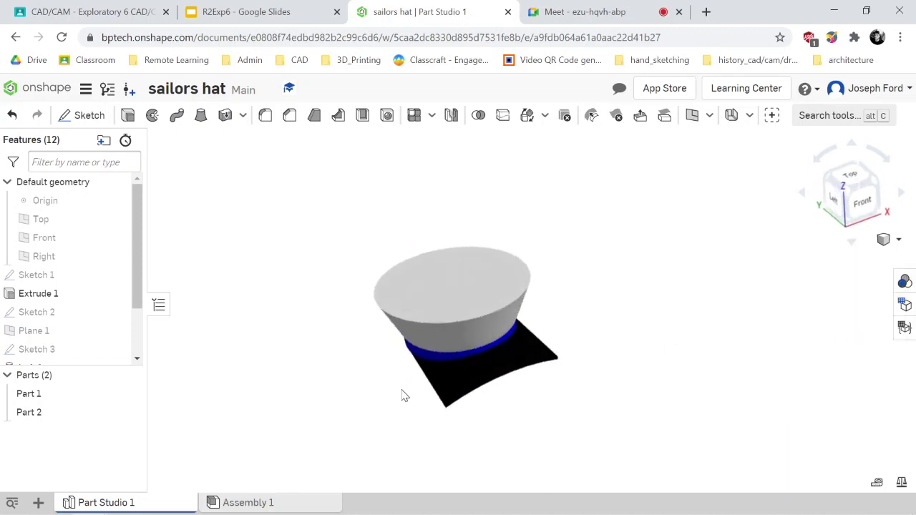
pyautogui.press('Down')
pyautogui.press('Down')
pyautogui.press('Down')
pyautogui.press('Down')
pyautogui.press('Down')
pyautogui.press('Down')
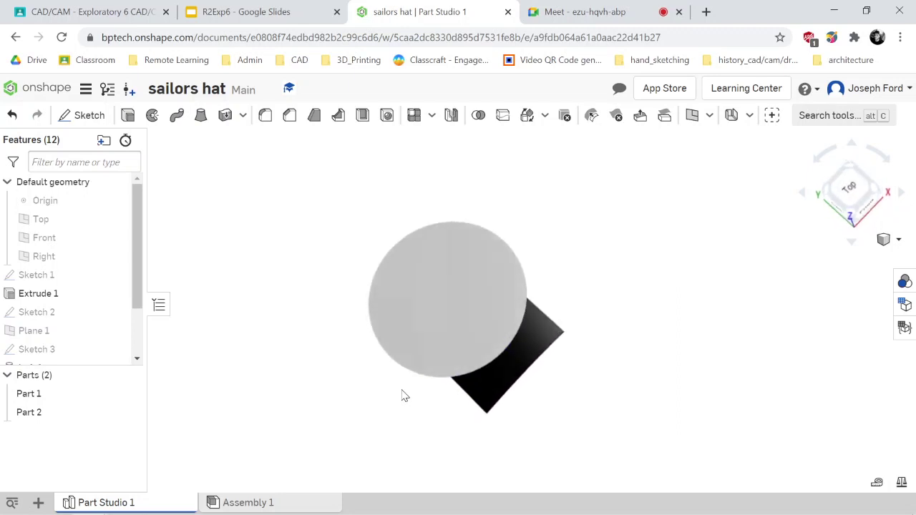
# - Examine the perspective hat from above and around its back and sides, finishing at a slightly raised view between its left and front sides
pyautogui.press('Up')
pyautogui.press('Up')
pyautogui.press('Up')
pyautogui.press('Up')
pyautogui.press('Up')
pyautogui.press('Up')
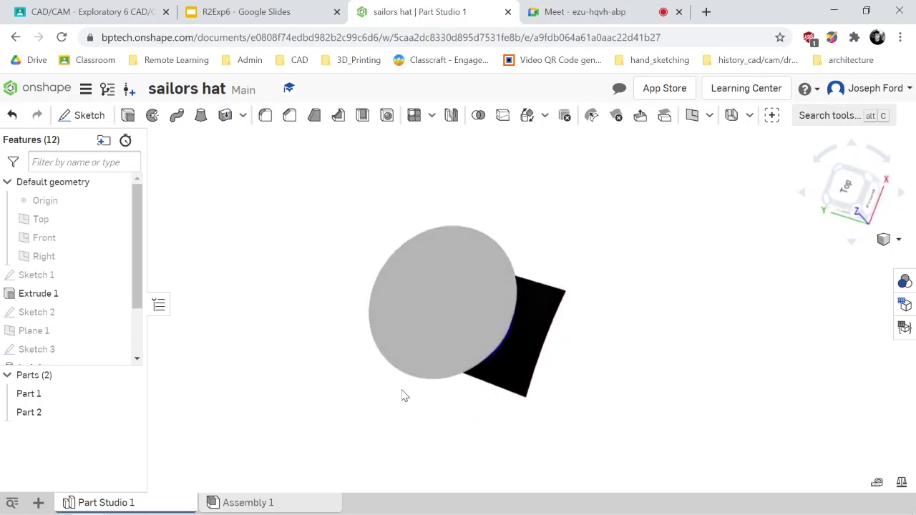
pyautogui.press('Up')
pyautogui.press('Up')
pyautogui.press('Up')
pyautogui.press('Left')
pyautogui.press('Left')
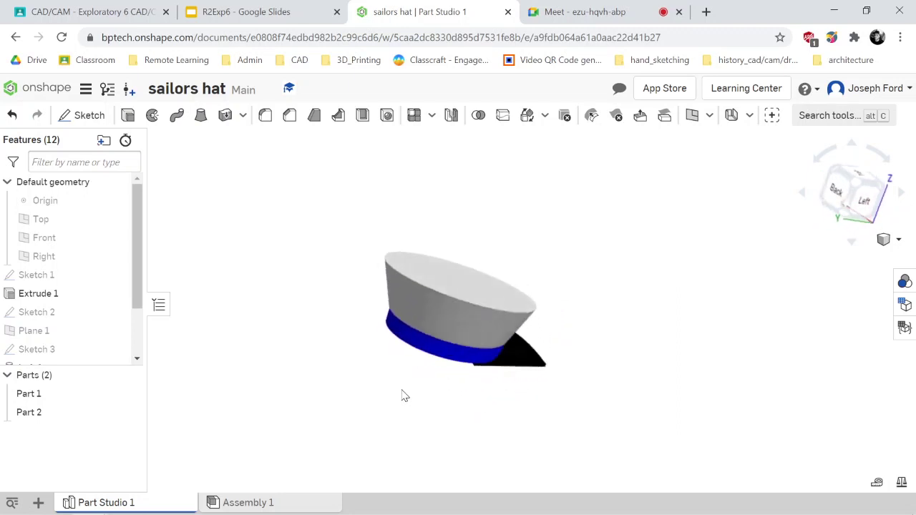
pyautogui.press('Left')
pyautogui.press('Left')
pyautogui.press('Left')
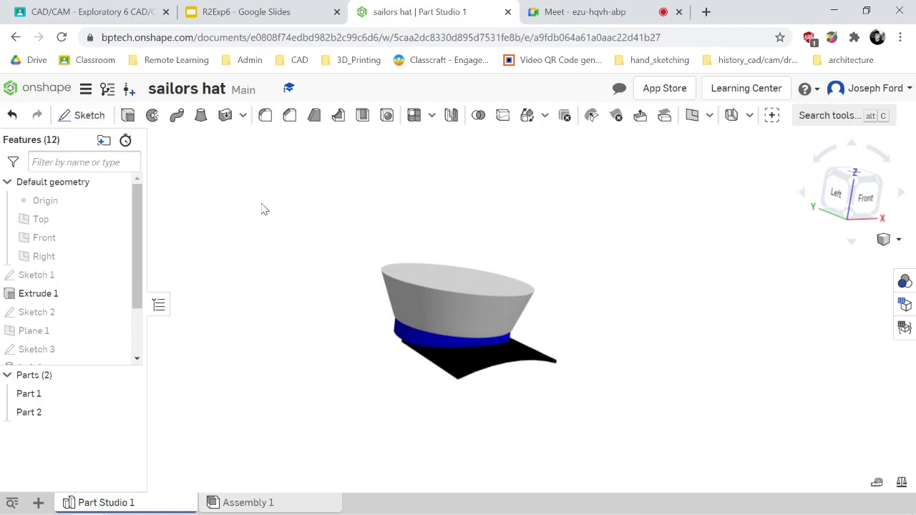
# - Download an image of the current hat view with the Letter landscape print setup, and check the downloaded PNG in the Photos viewer
pyautogui.click(87, 91)
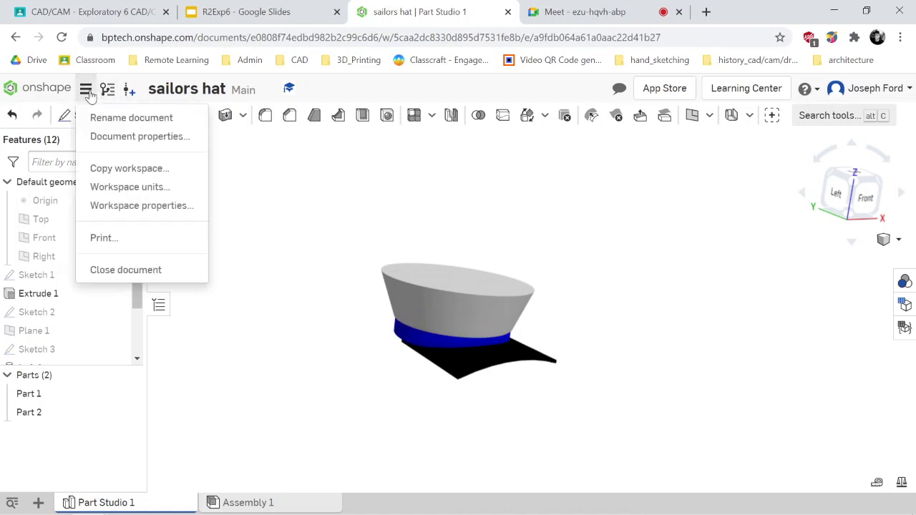
pyautogui.click(107, 238)
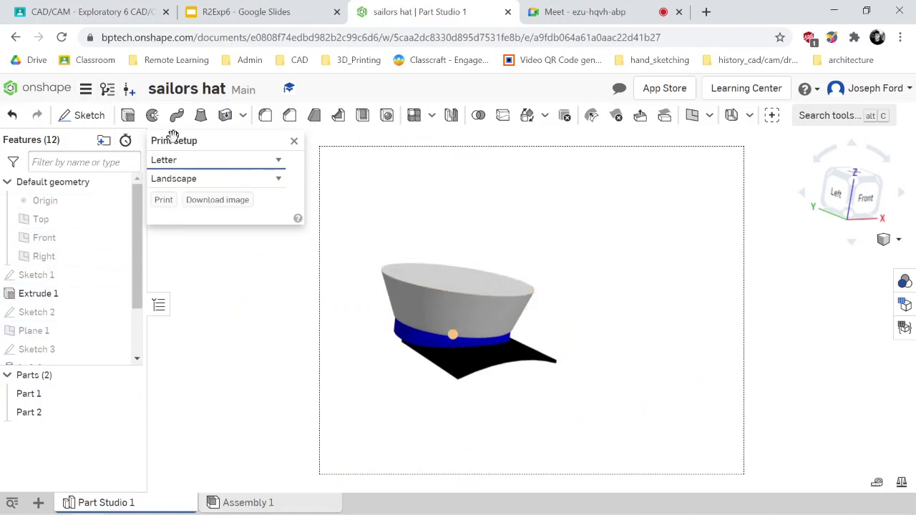
pyautogui.click(214, 201)
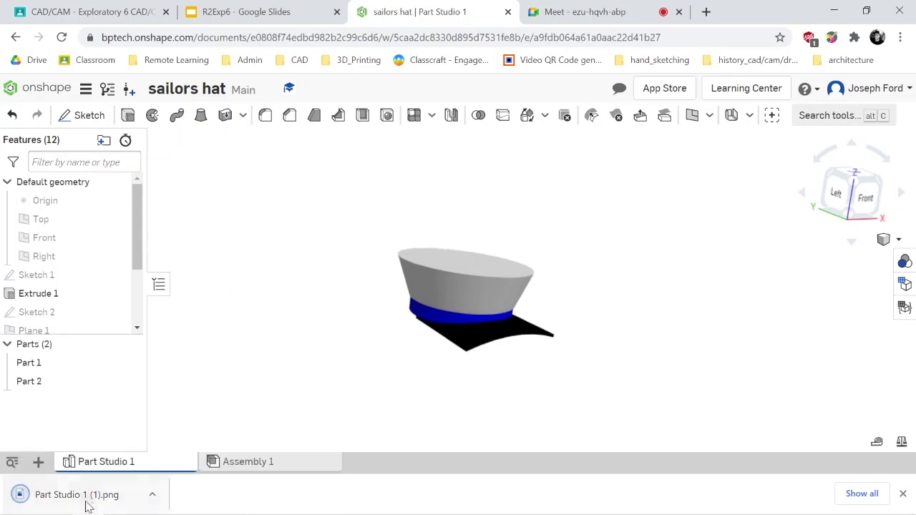
pyautogui.click(19, 499)
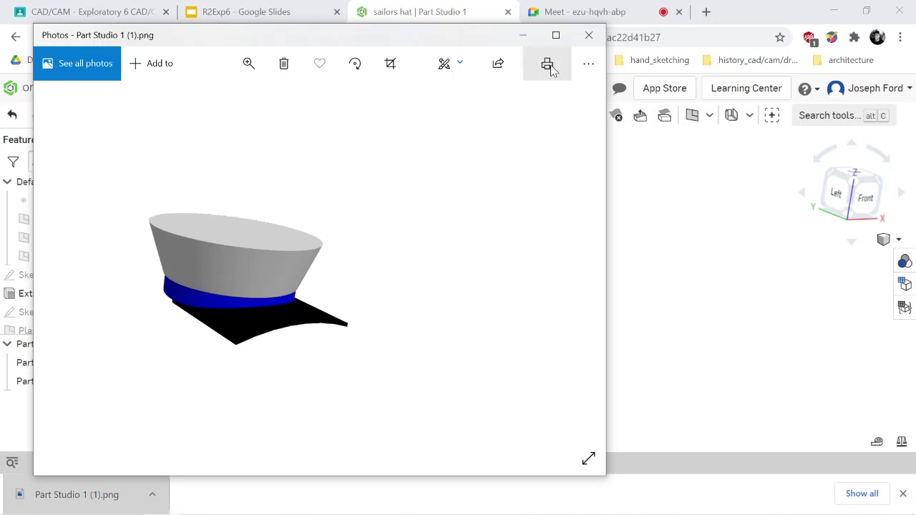
pyautogui.click(589, 35)
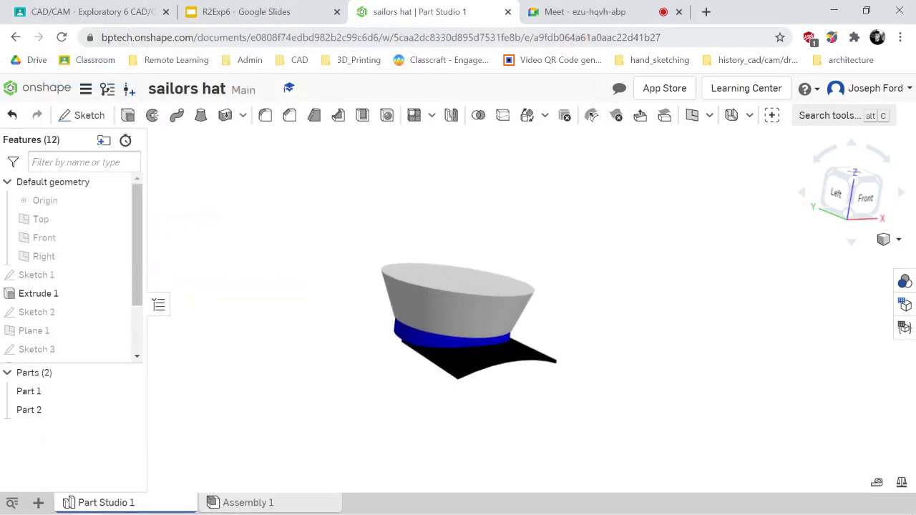